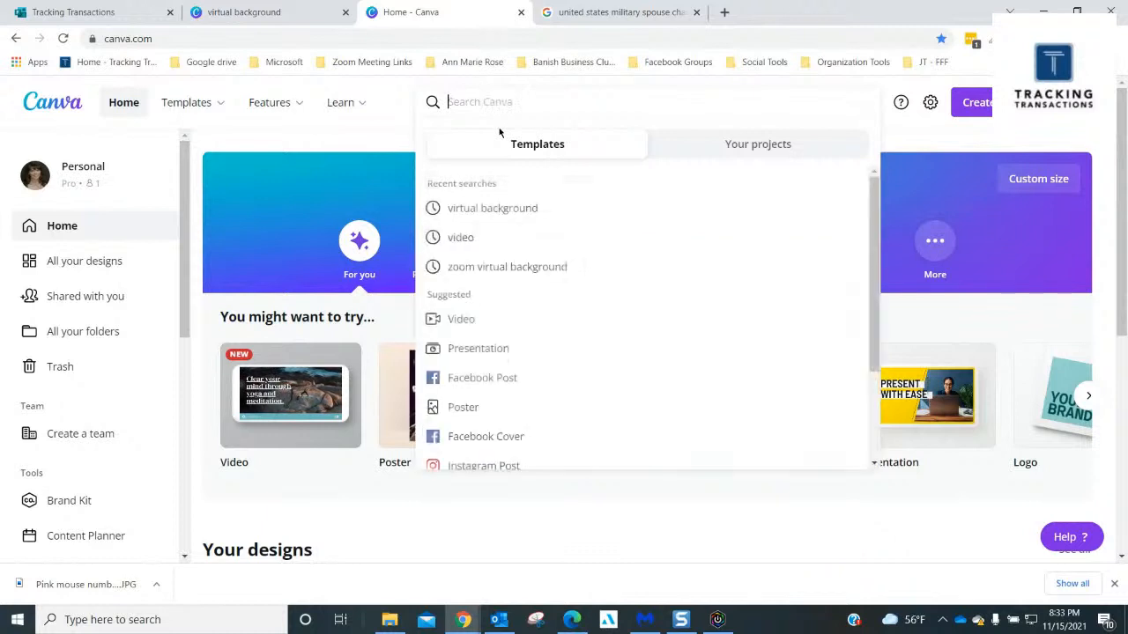
# - Search the templates for Zoom Virtual Background
pyautogui.write('virtual ba')
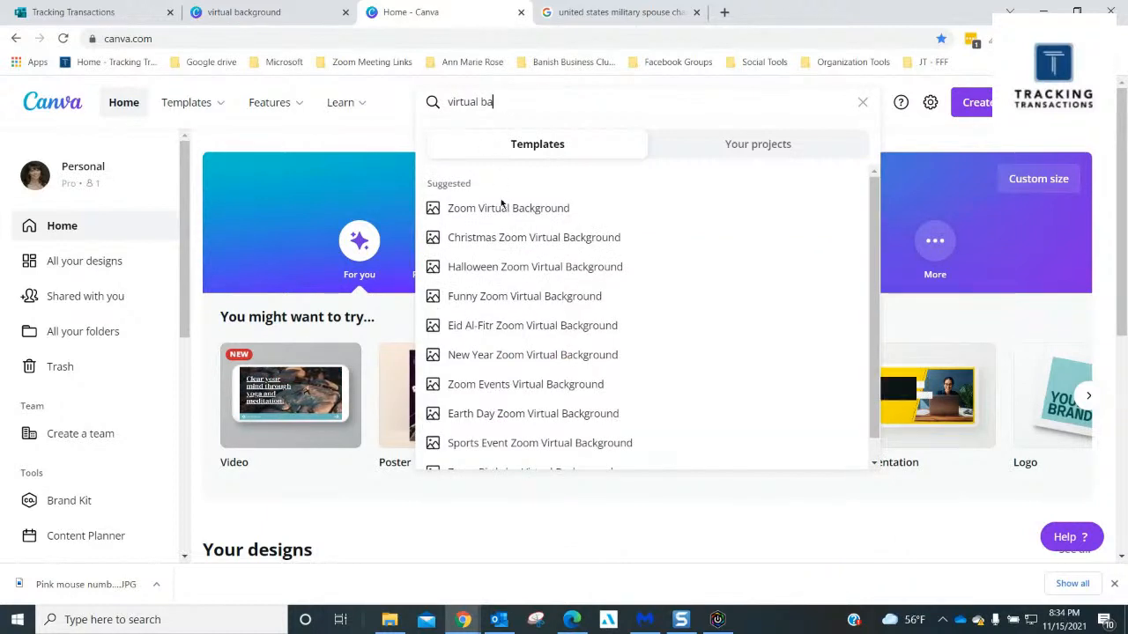
pyautogui.click(503, 208)
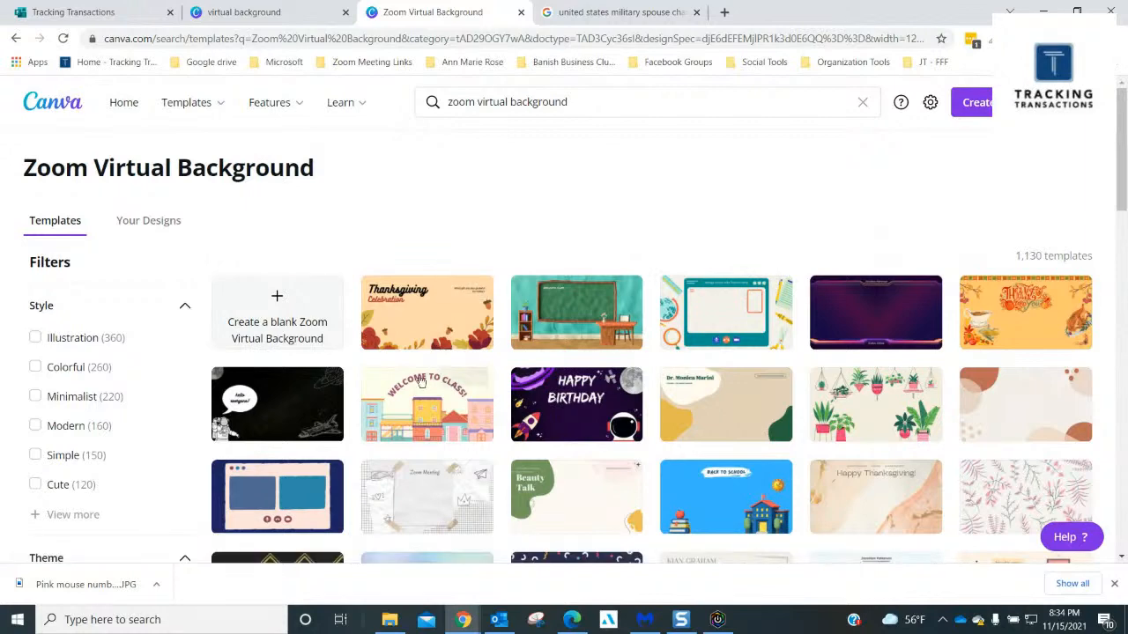
# - Browse through the available Zoom Virtual Background templates
pyautogui.scroll(-2, 421, 379)
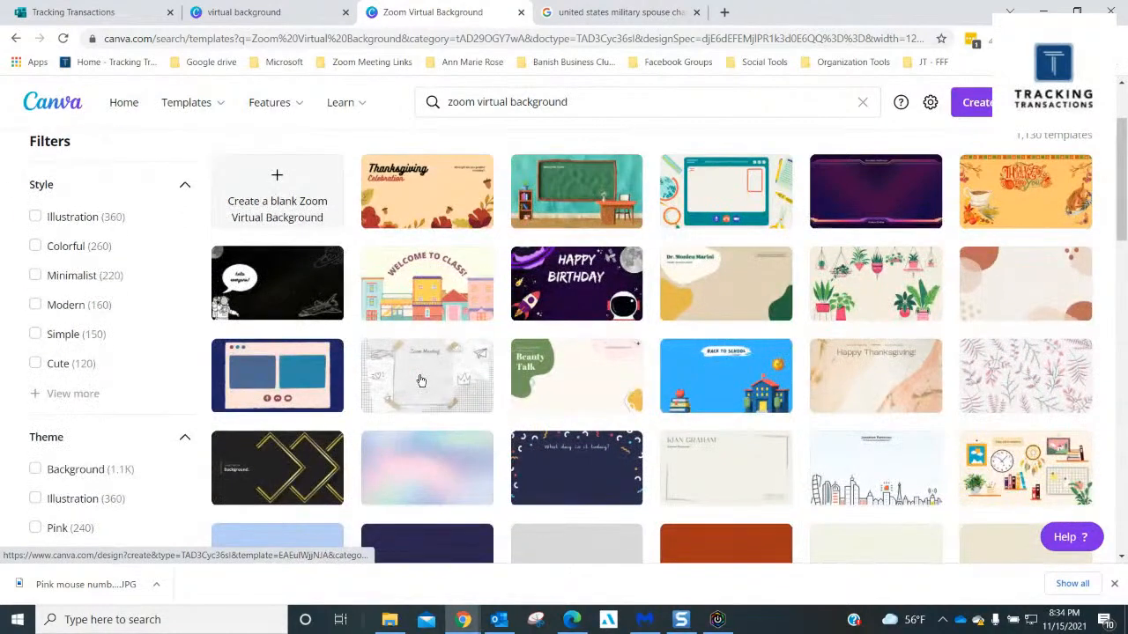
pyautogui.scroll(-1, 405, 379)
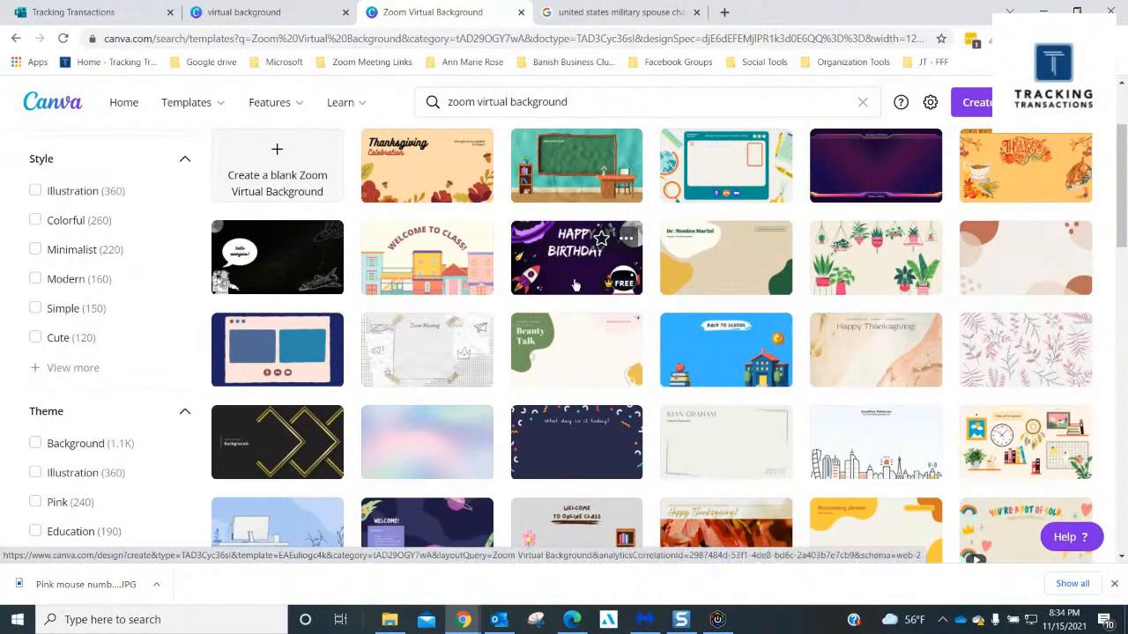
pyautogui.scroll(-2, 575, 284)
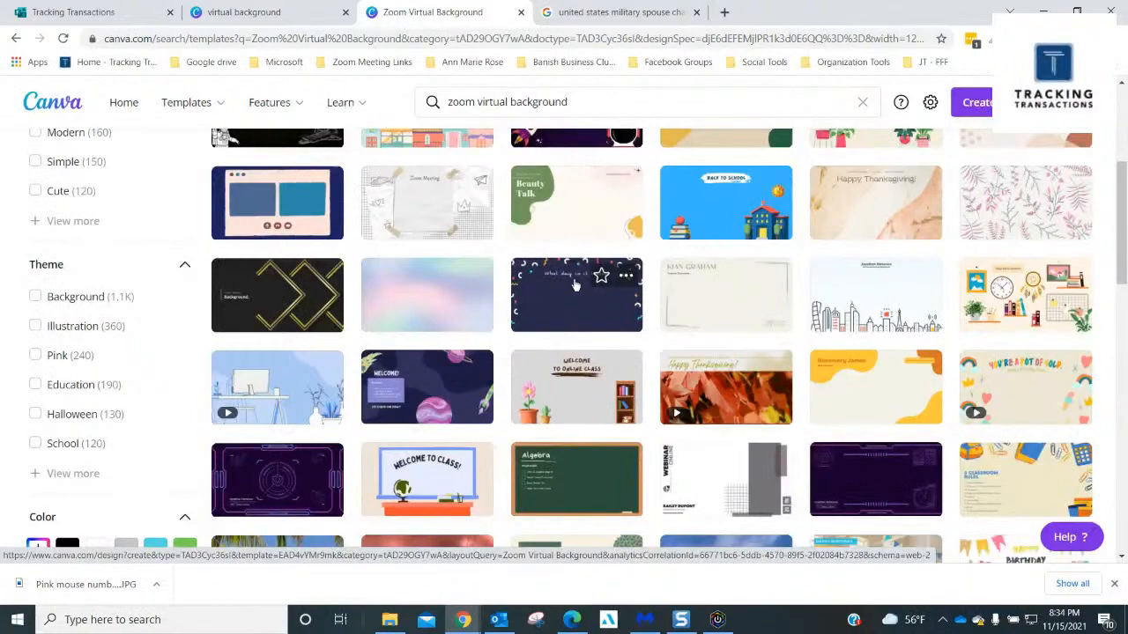
pyautogui.scroll(-1, 574, 284)
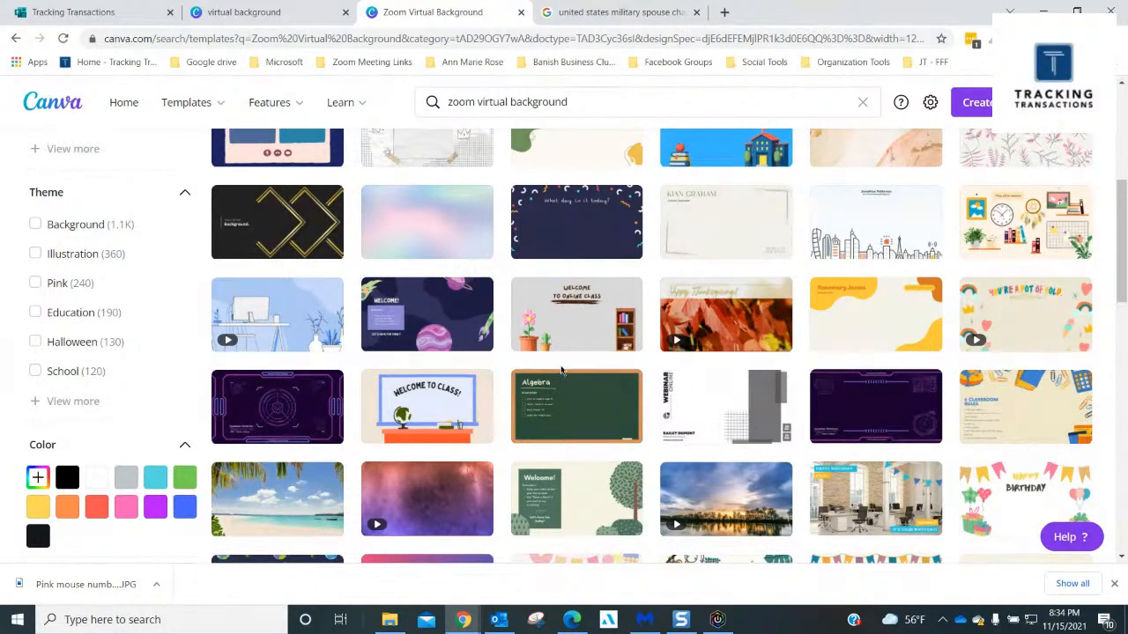
pyautogui.scroll(-1, 561, 372)
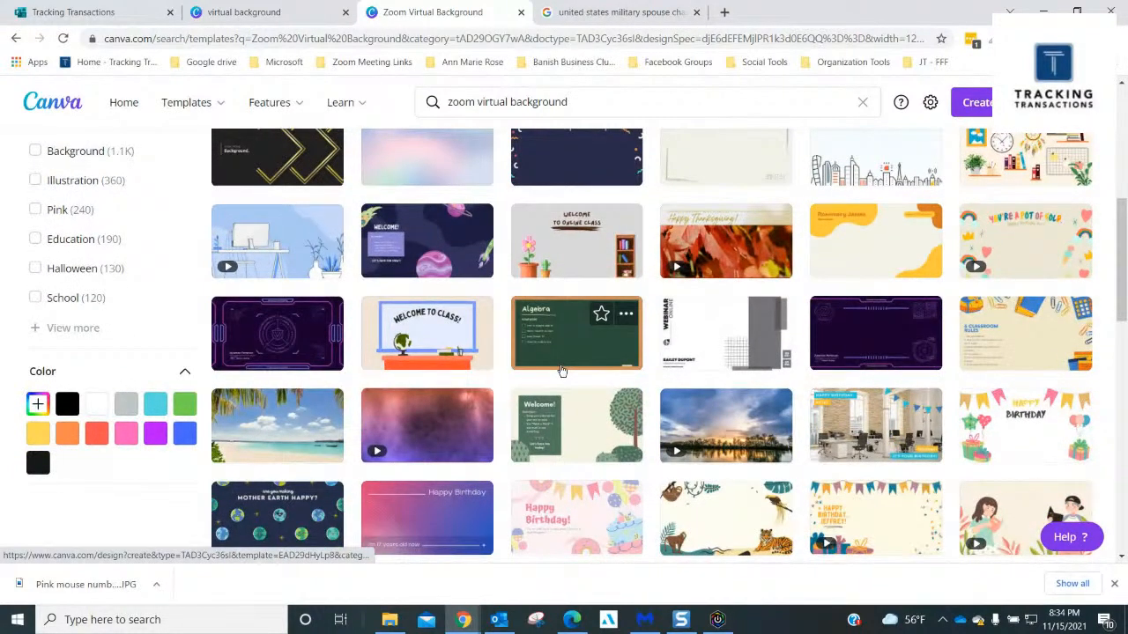
pyautogui.scroll(-1, 561, 371)
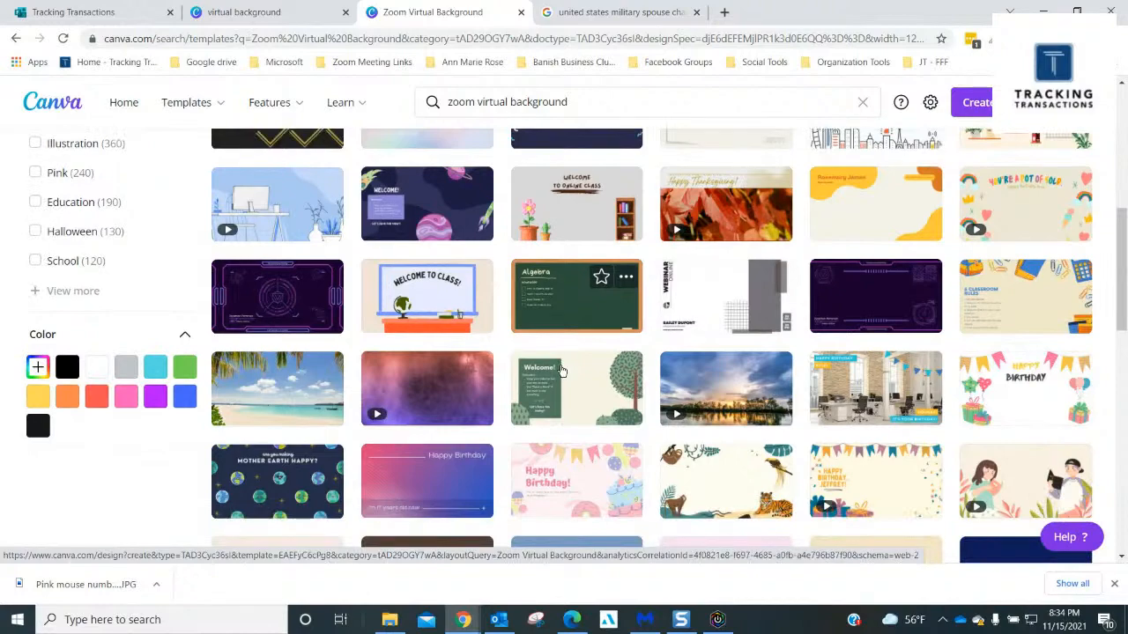
pyautogui.scroll(-1, 561, 372)
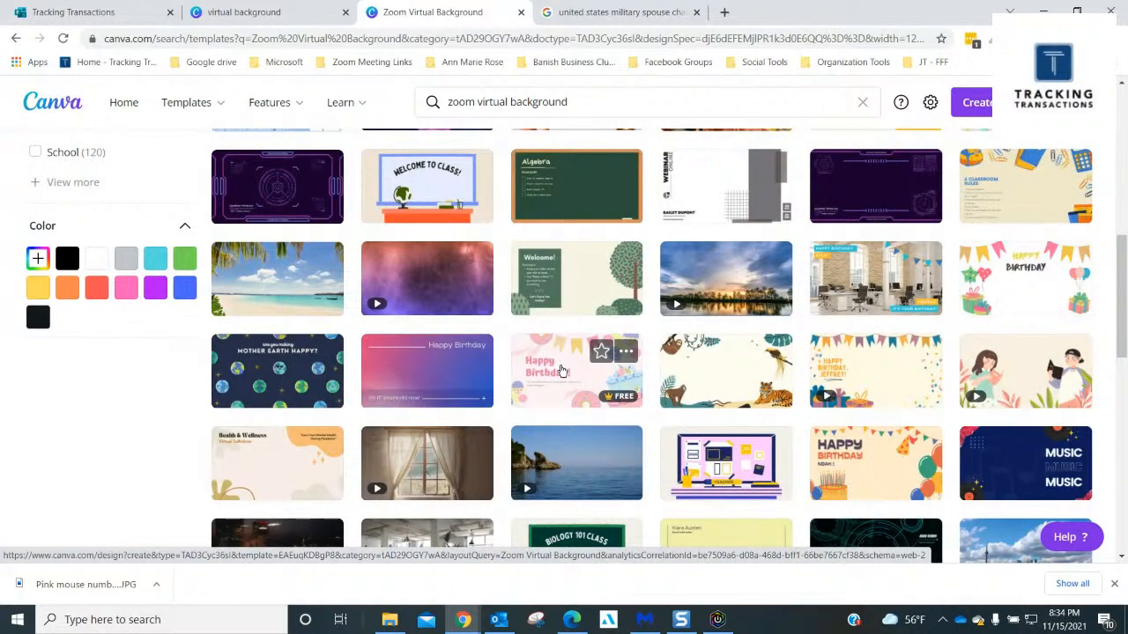
pyautogui.scroll(4, 561, 372)
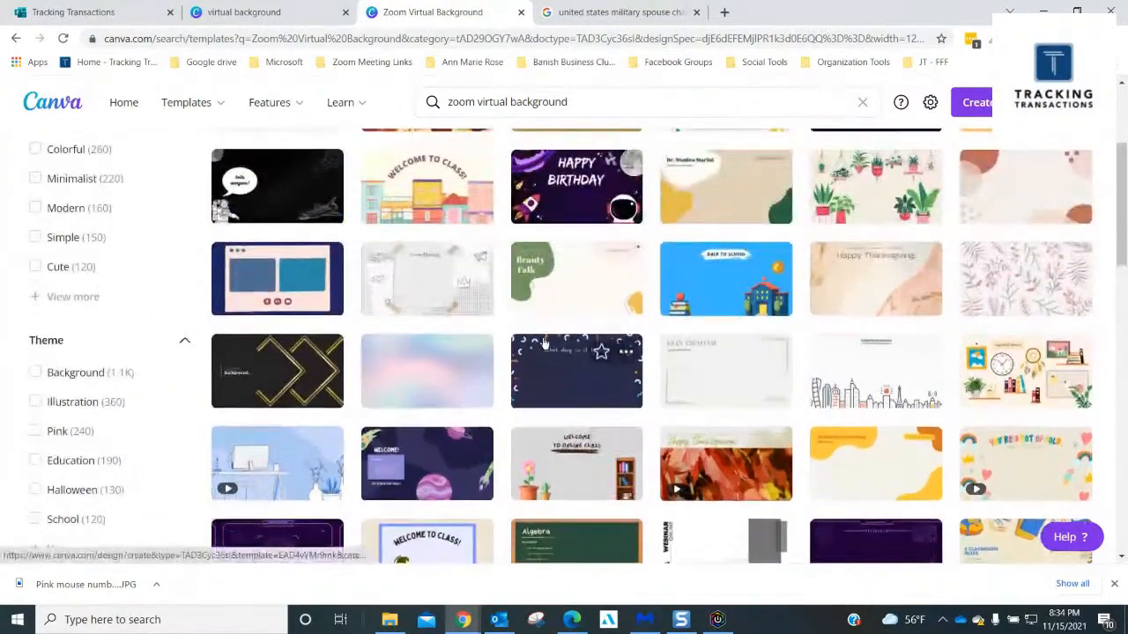
pyautogui.scroll(2, 493, 275)
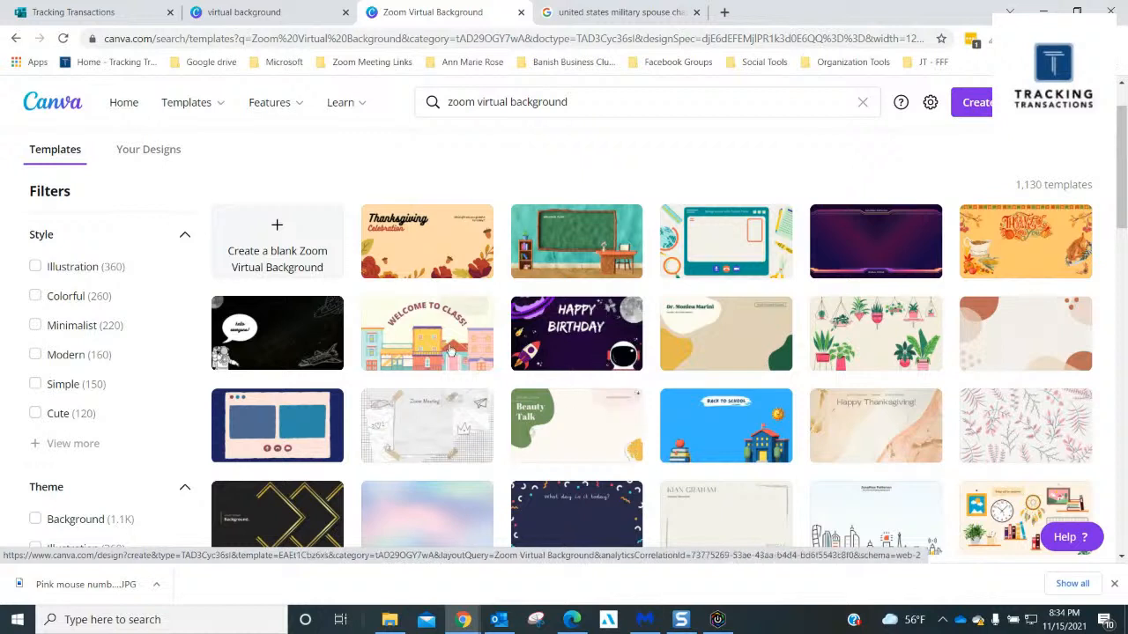
# - Create a blank Zoom Virtual Background design and select its empty page
pyautogui.click(285, 257)
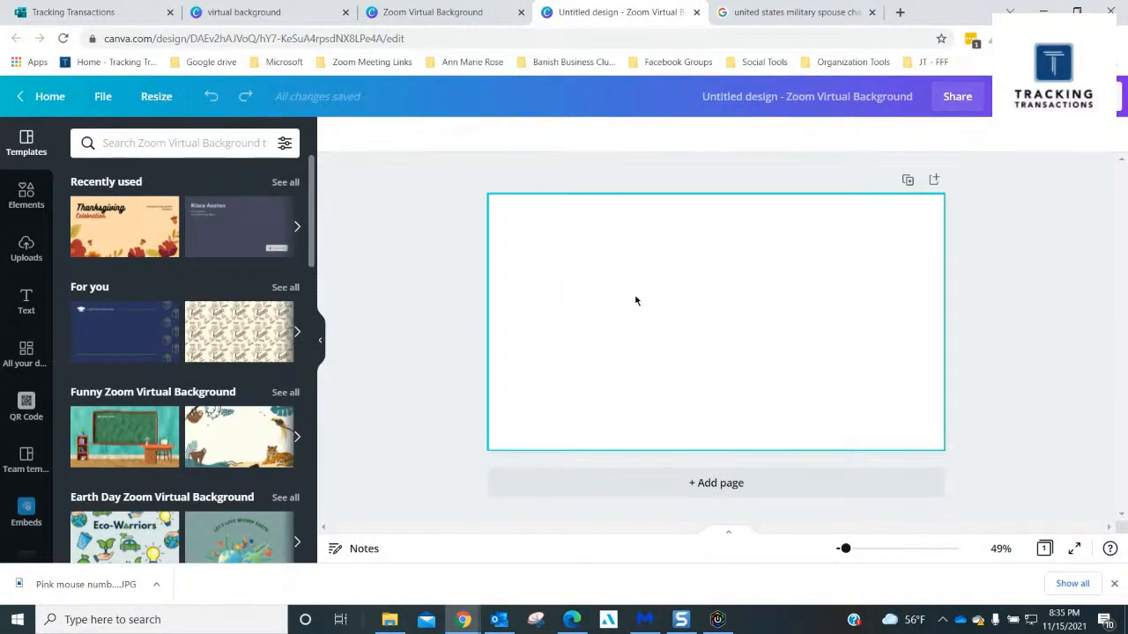
pyautogui.click(635, 301)
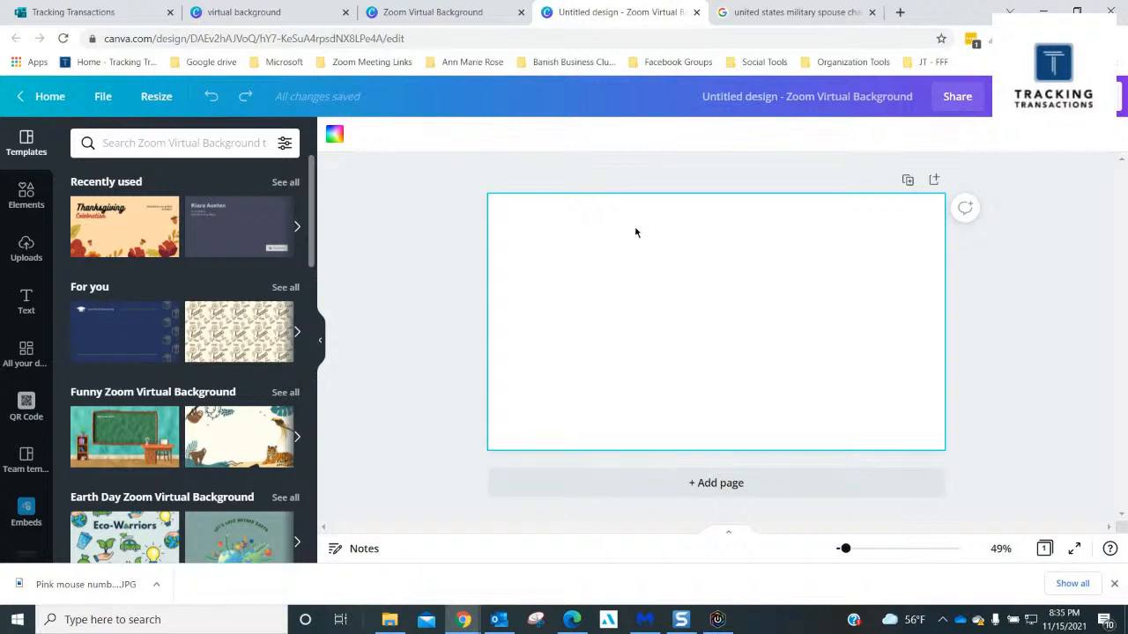
# - Open the United States Military Spouse Chamber of Commerce home page from the search results and capture its header logo with the Snipping Tool
pyautogui.click(754, 14)
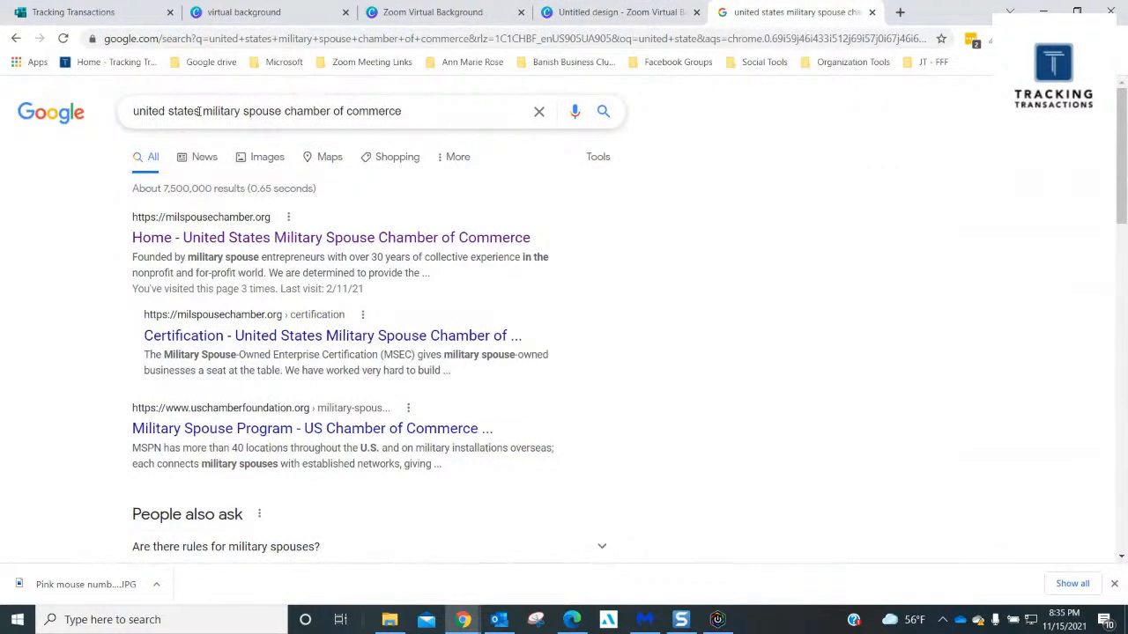
pyautogui.click(234, 245)
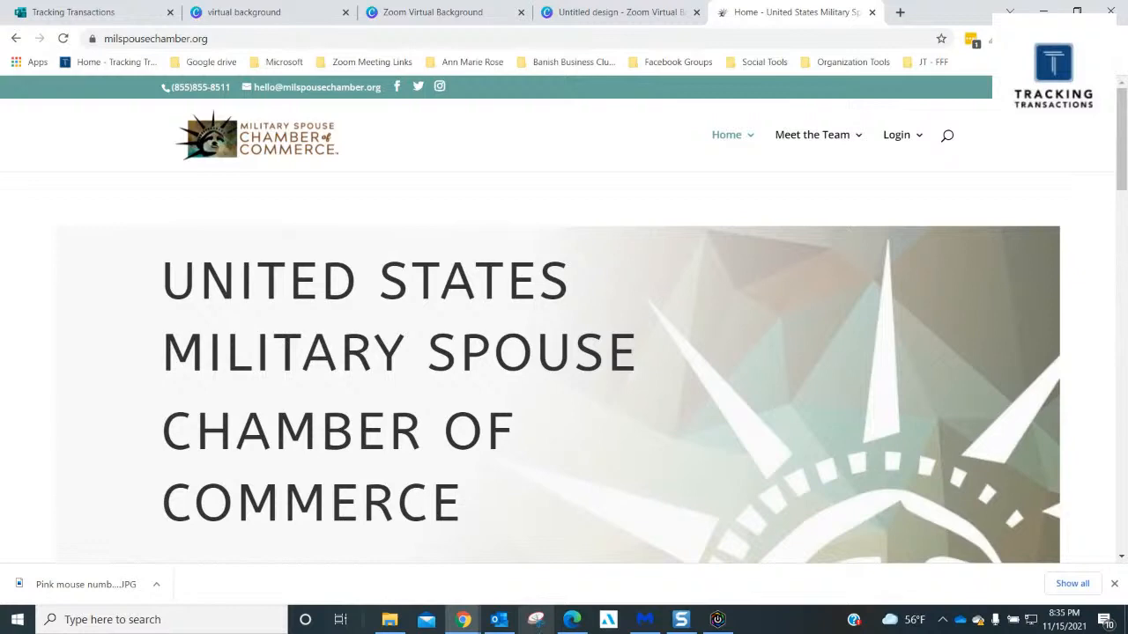
pyautogui.click(535, 620)
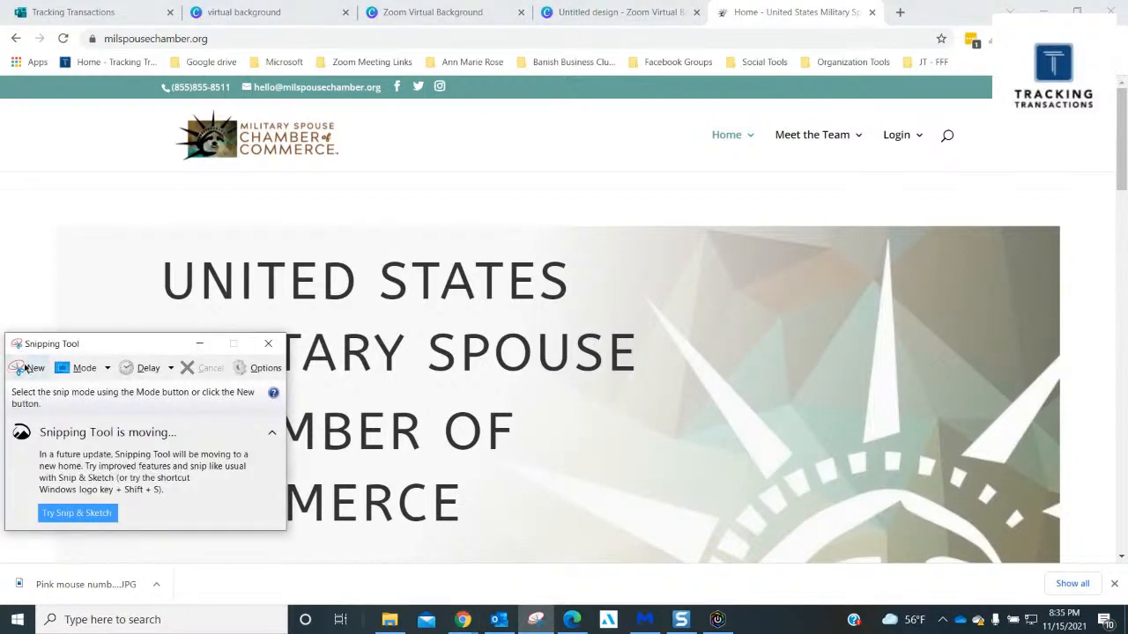
pyautogui.click(27, 368)
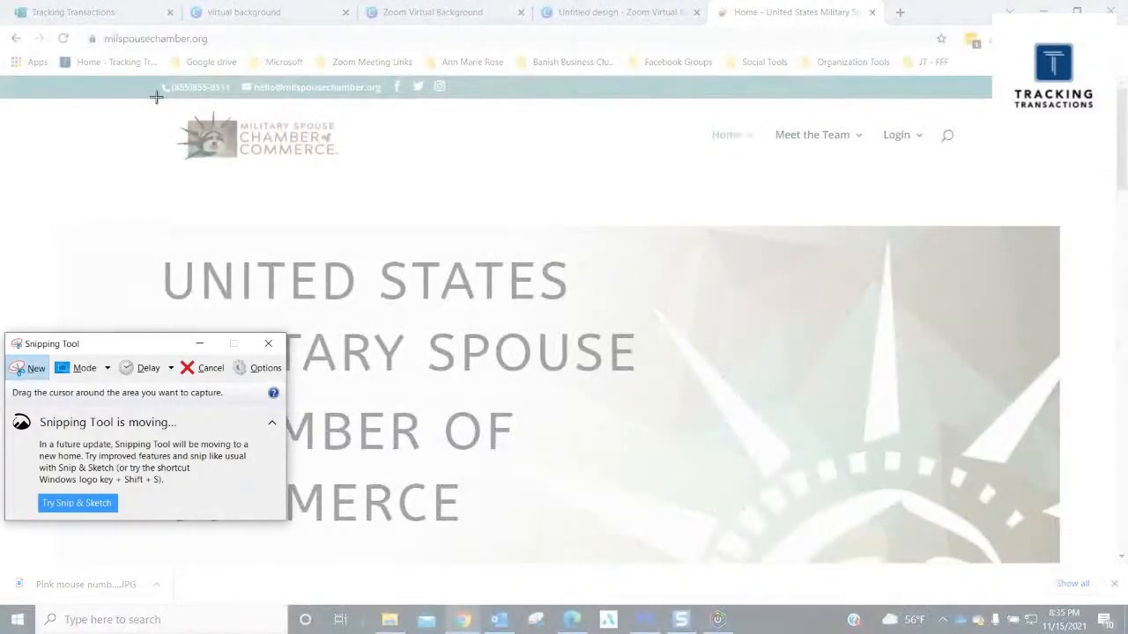
pyautogui.moveTo(155, 99); pyautogui.dragTo(352, 171)
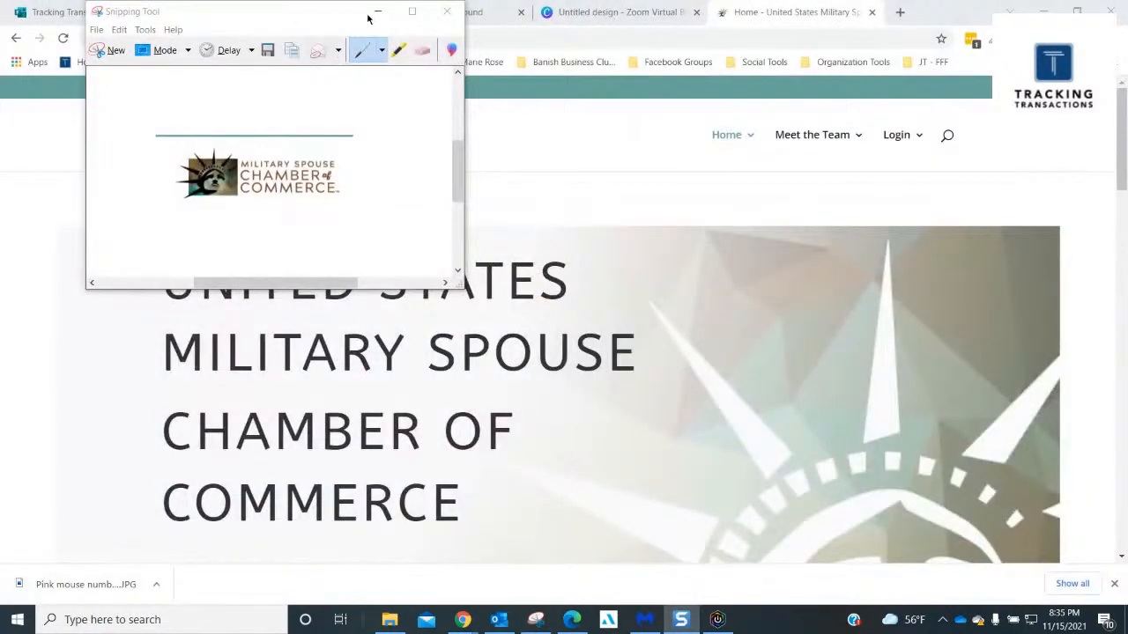
pyautogui.click(447, 12)
pyautogui.click(337, 164)
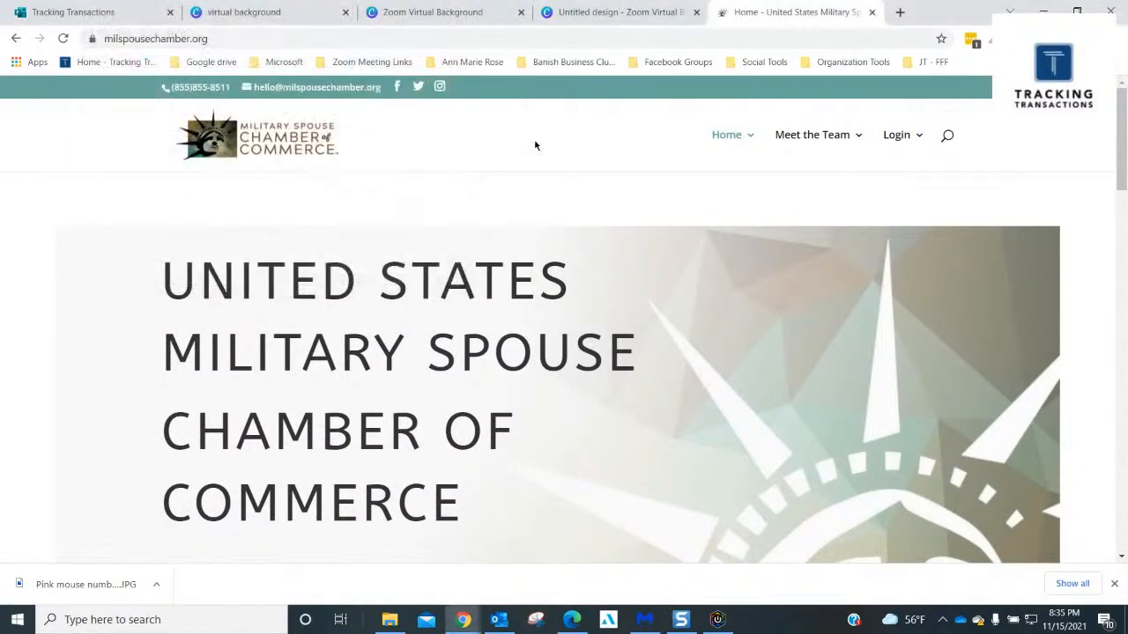
# - Paste the captured logo into the blank Zoom background and place it, reduced in size, in the page's upper-left corner
pyautogui.click(638, 23)
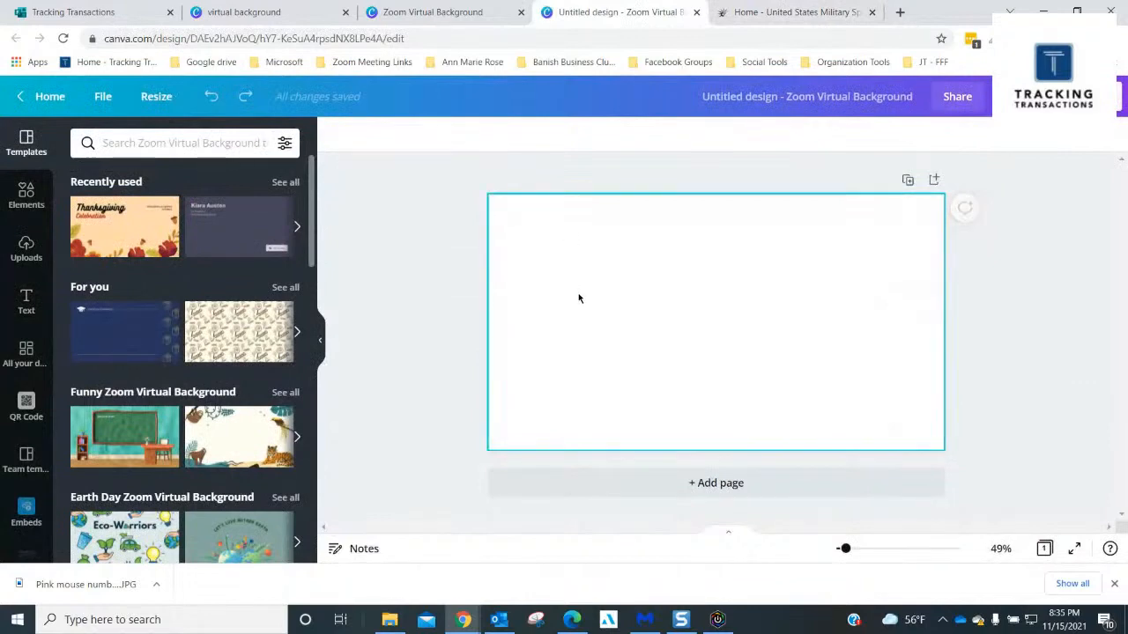
pyautogui.hotkey('ctrl', 'v')
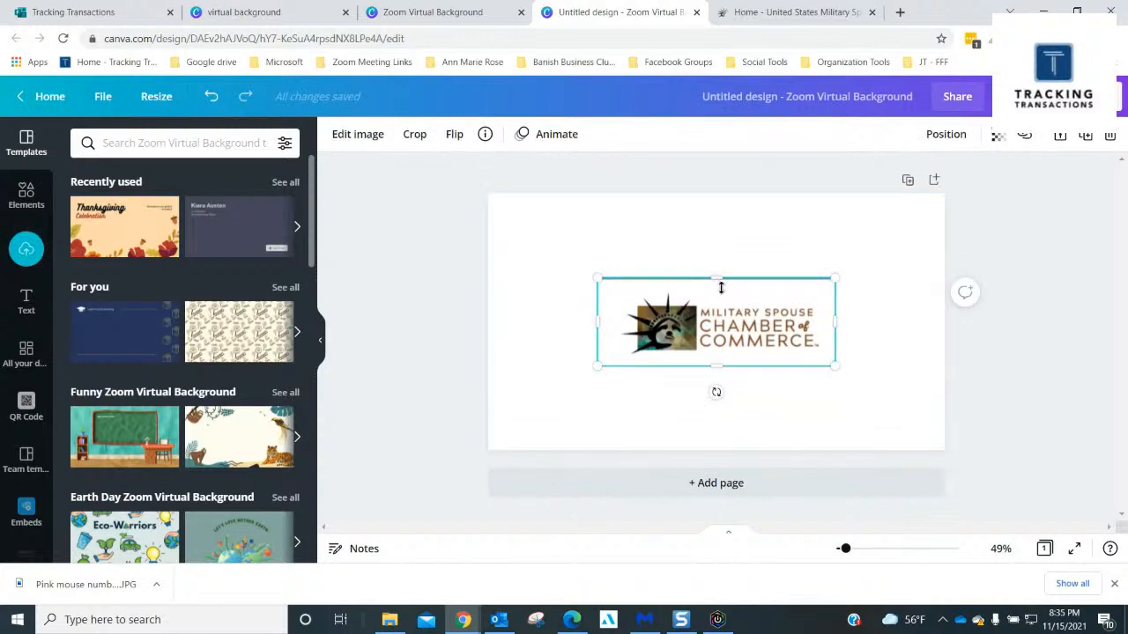
pyautogui.click(803, 262)
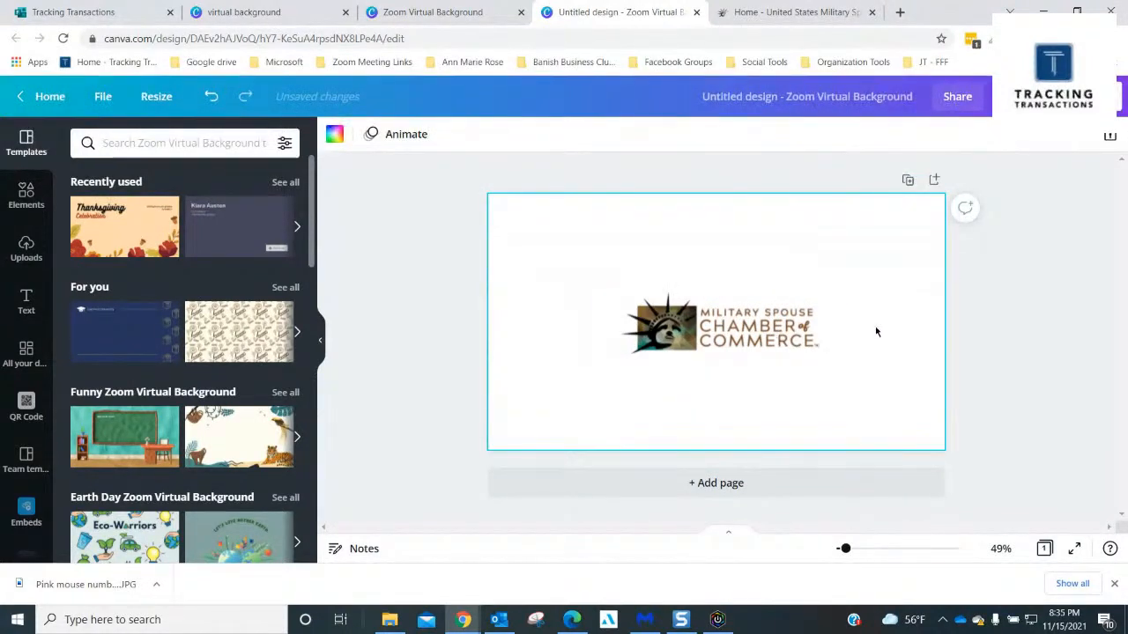
pyautogui.moveTo(788, 344); pyautogui.dragTo(682, 270)
pyautogui.click(708, 237)
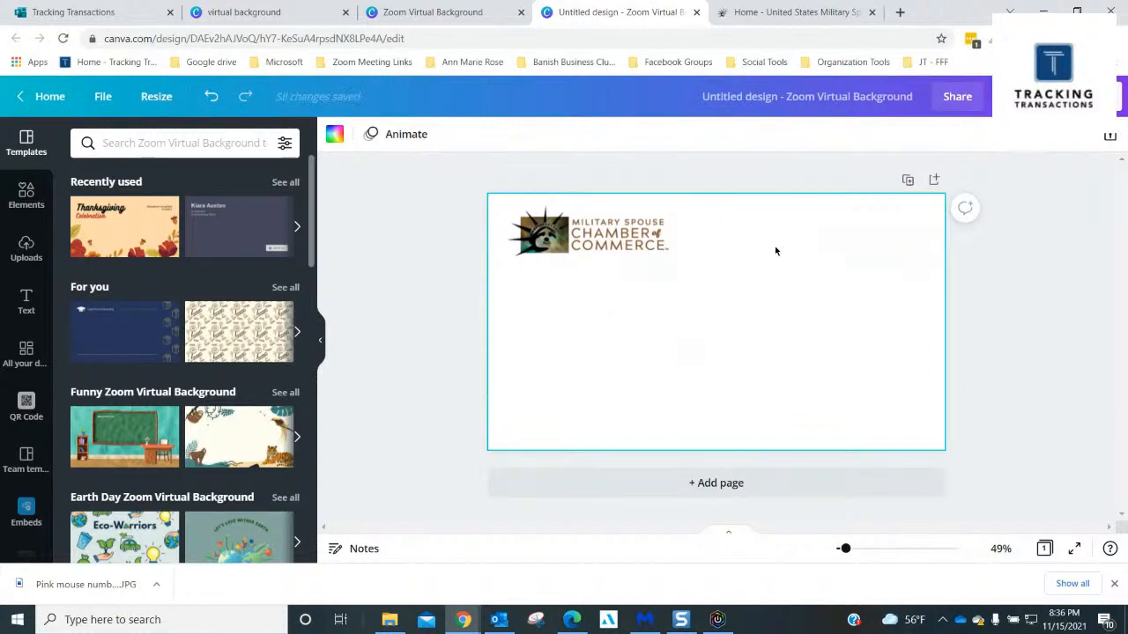
# - Set the page's background color to the beige swatch from the Tracking Transactions Colors palette
pyautogui.click(333, 134)
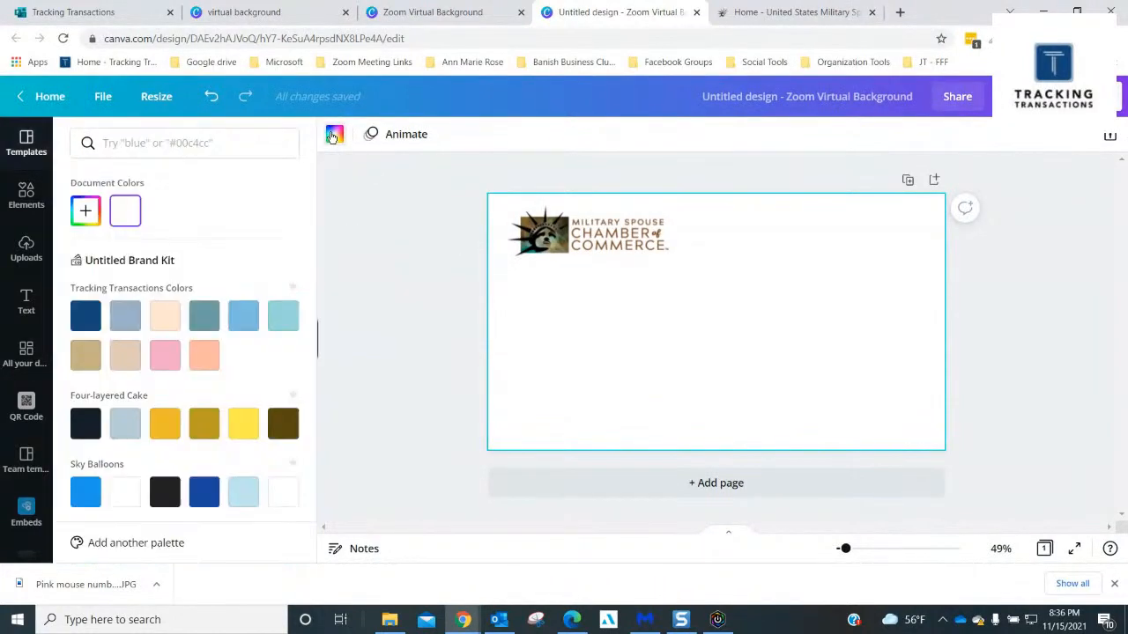
pyautogui.click(128, 360)
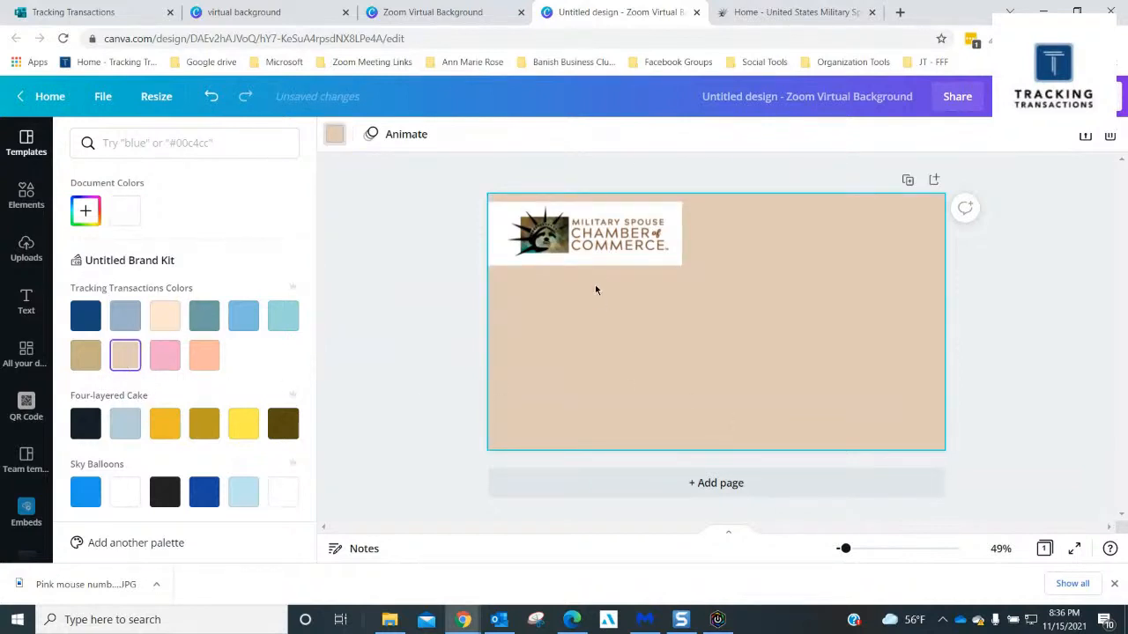
# - Shrink the logo in the page's upper-left corner to about 501 by 165
pyautogui.click(592, 247)
pyautogui.moveTo(681, 264); pyautogui.dragTo(667, 268)
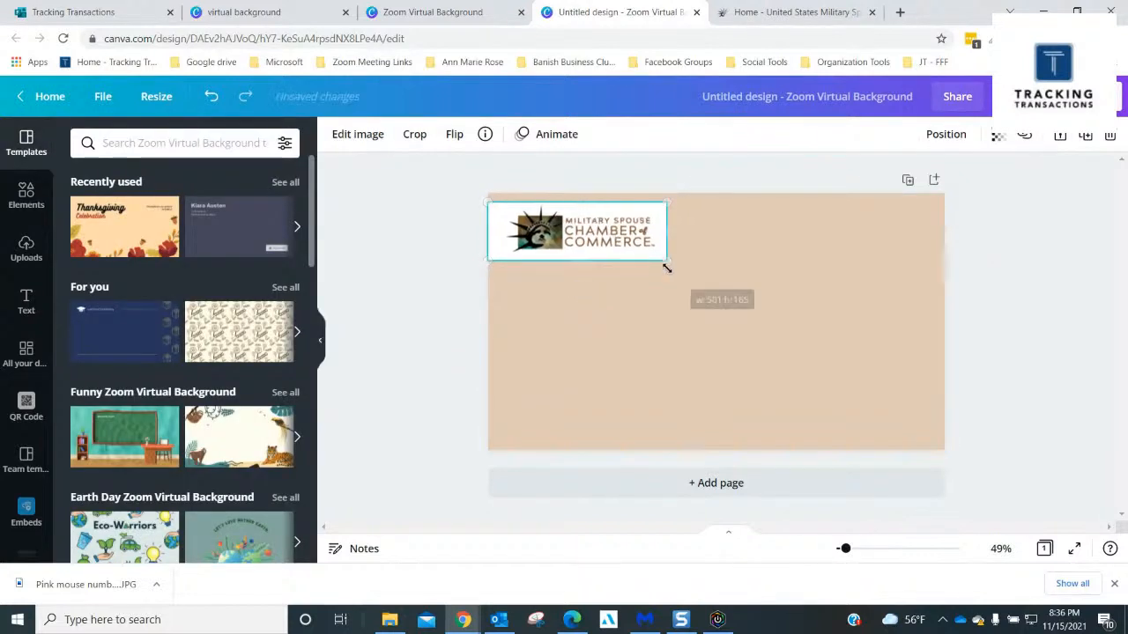
pyautogui.click(700, 257)
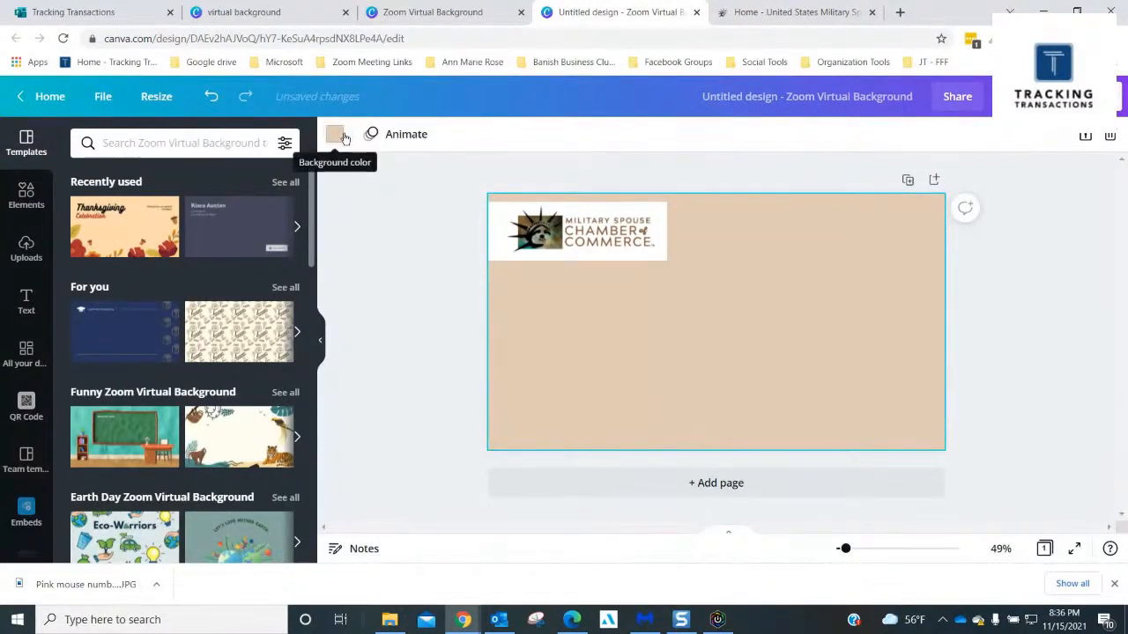
pyautogui.click(343, 137)
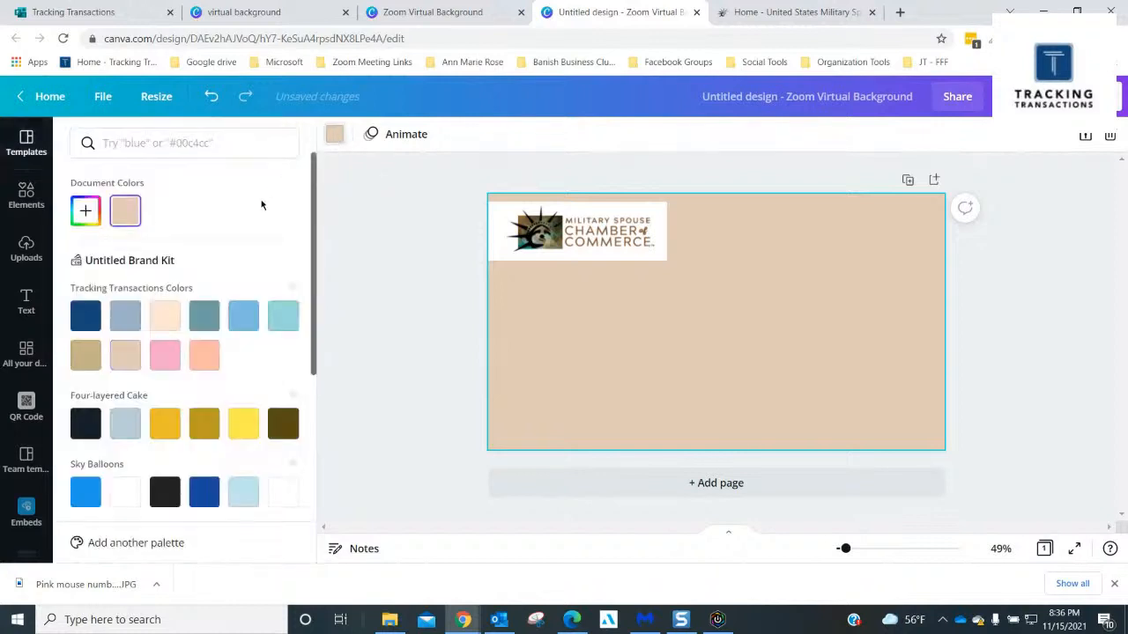
pyautogui.scroll(-1, 201, 389)
pyautogui.scroll(-3, 150, 518)
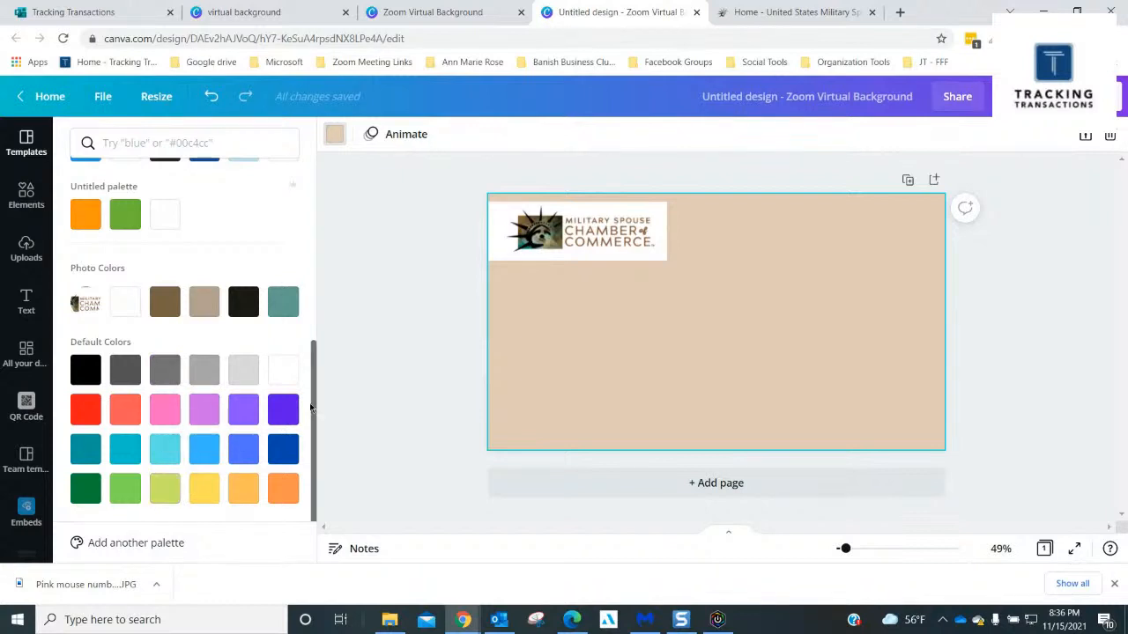
# - Shrink the logo a little further, keeping it in the page's upper-left corner
pyautogui.click(631, 243)
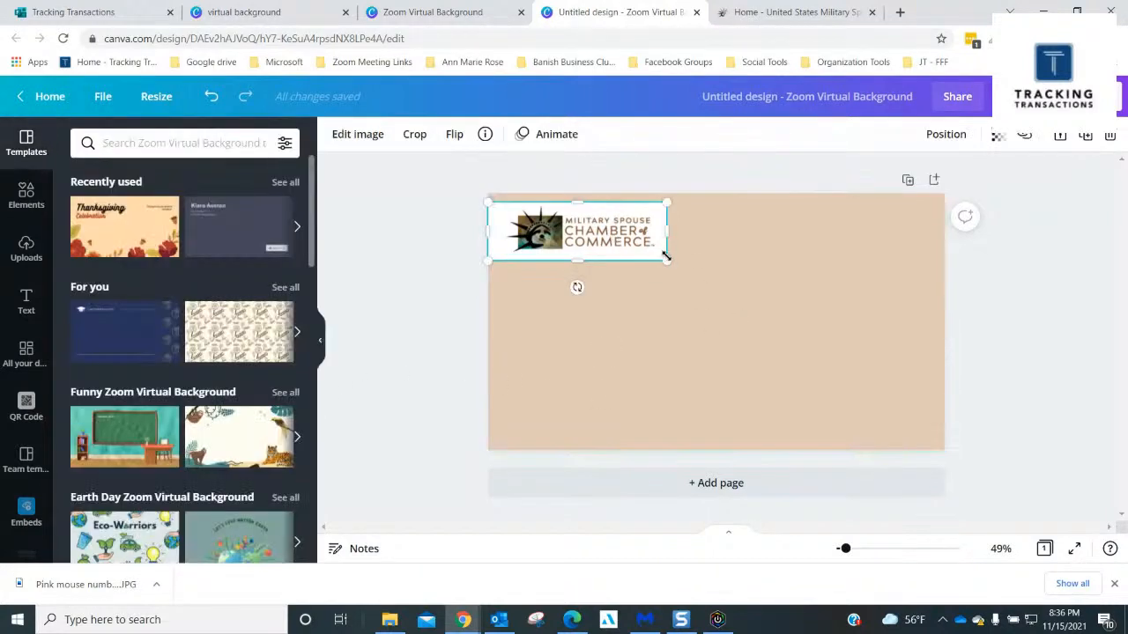
pyautogui.moveTo(652, 259); pyautogui.dragTo(646, 254)
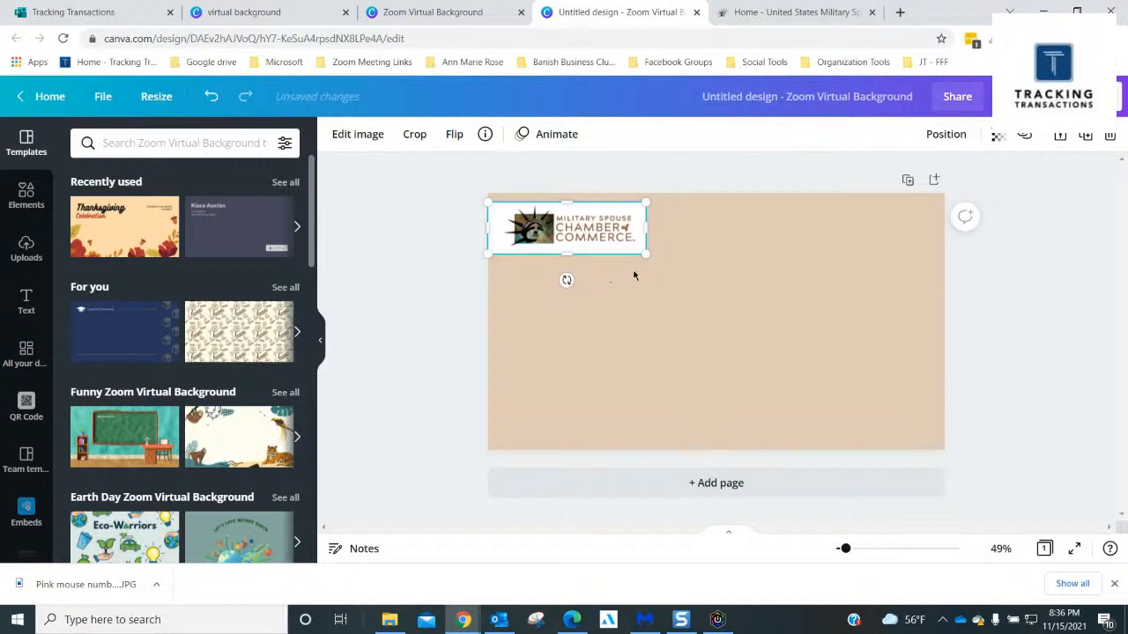
# - Rotate the logo to a slight counterclockwise tilt and move it fully inside the page's upper-left corner
pyautogui.moveTo(567, 280); pyautogui.dragTo(590, 245)
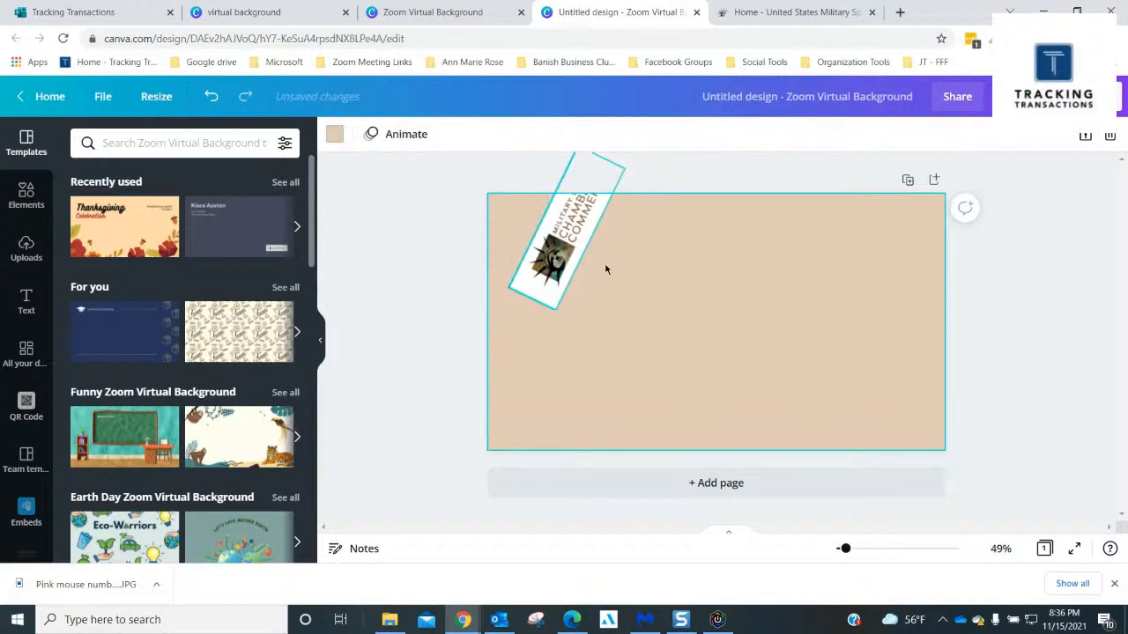
pyautogui.click(584, 258)
pyautogui.moveTo(617, 251); pyautogui.dragTo(584, 272)
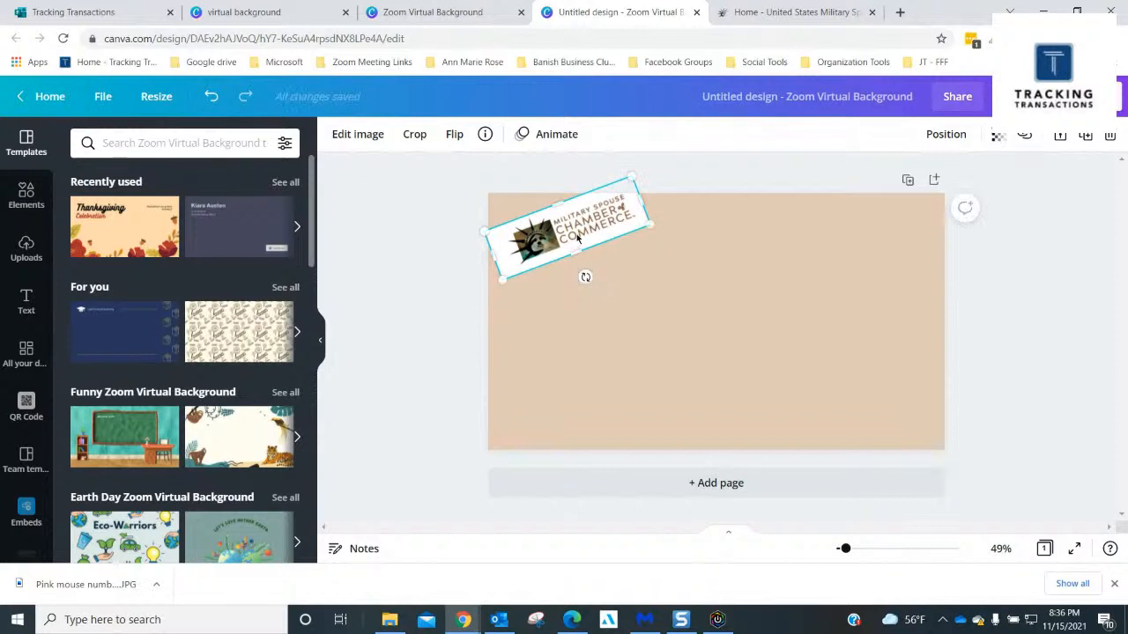
pyautogui.click(650, 290)
pyautogui.moveTo(584, 218); pyautogui.dragTo(589, 227)
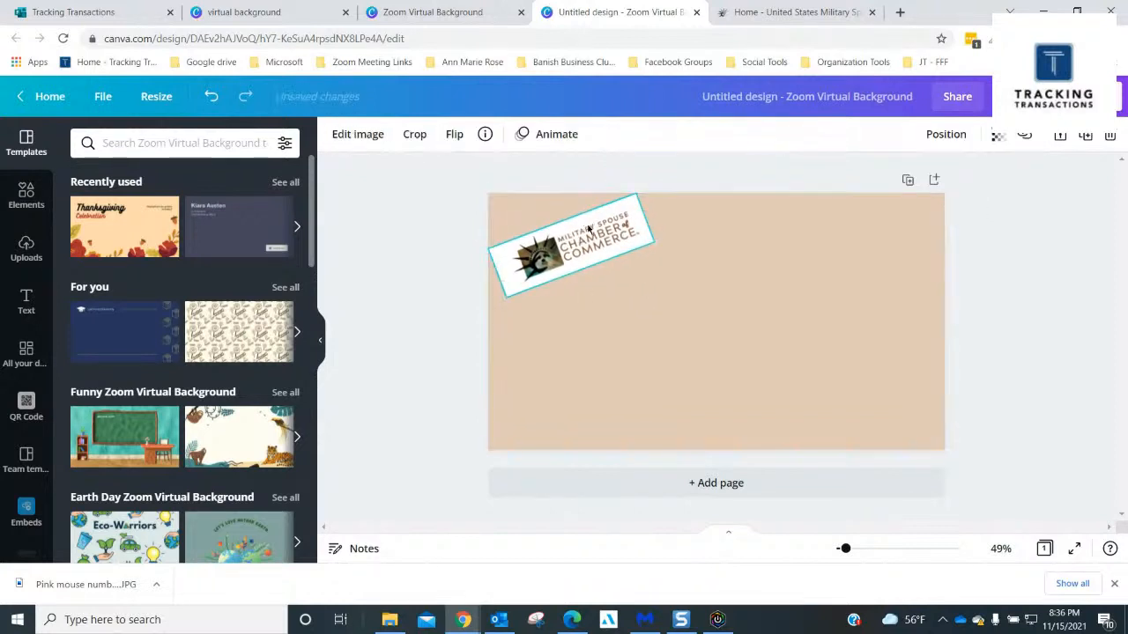
# - Remove the white background from the tilted Military Spouse Chamber of Commerce logo
pyautogui.click(377, 137)
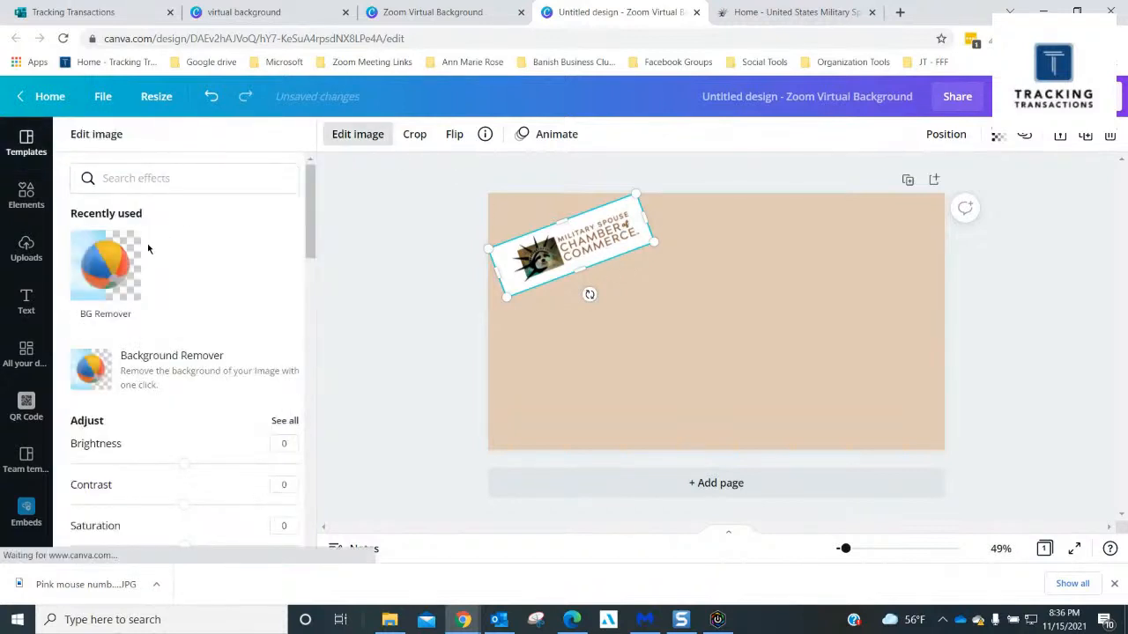
pyautogui.click(132, 257)
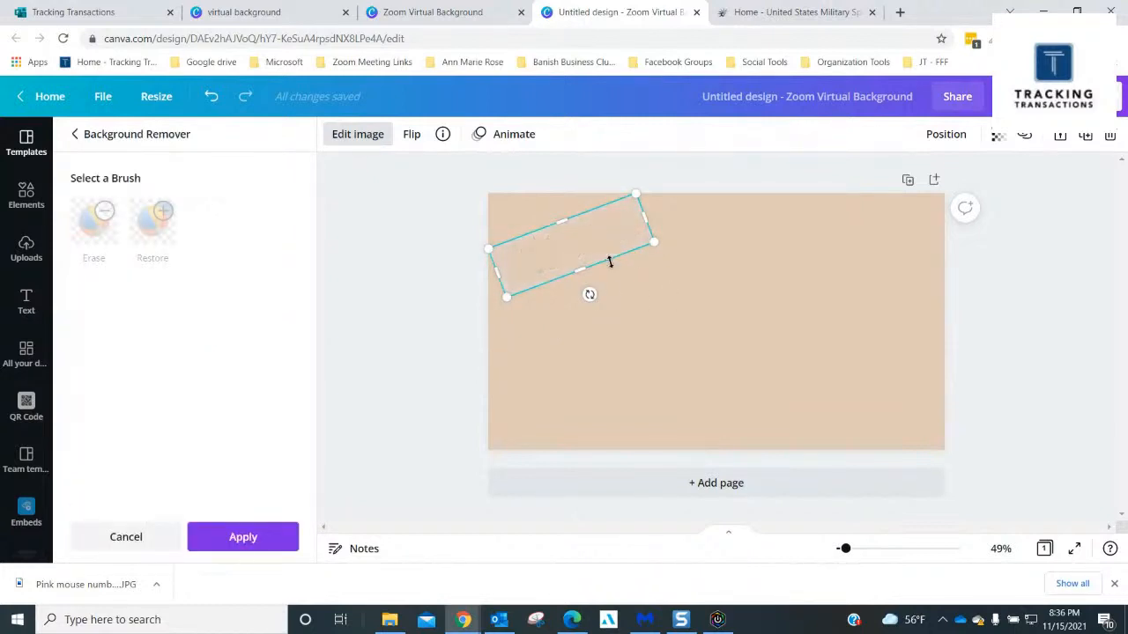
pyautogui.click(742, 253)
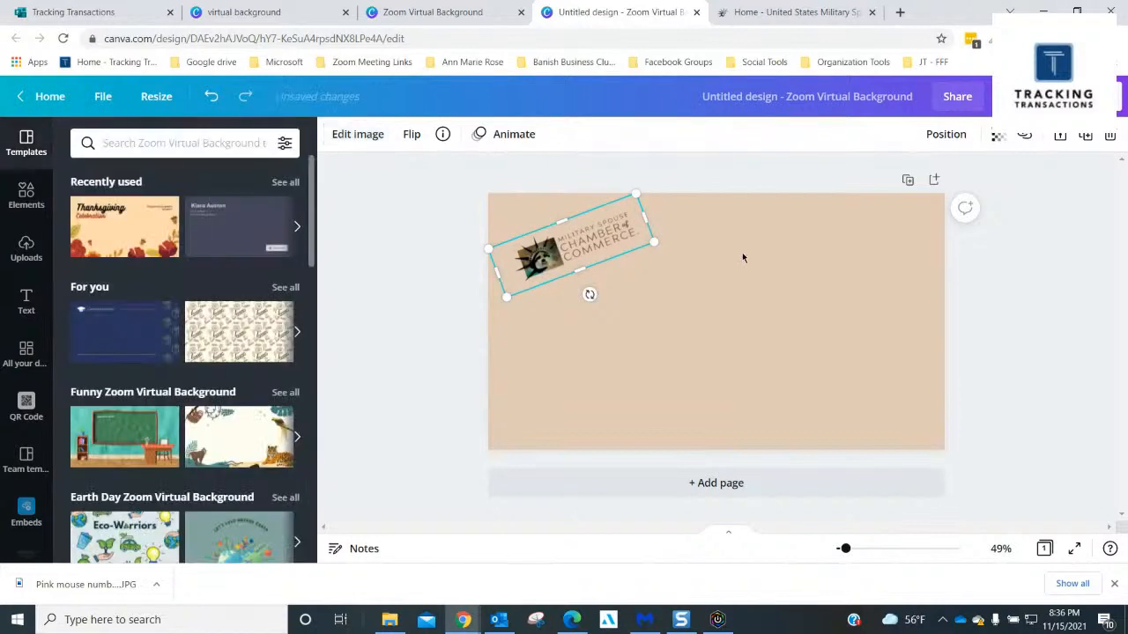
pyautogui.click(728, 244)
# - Nudge the logo left until its transparent margin slightly overhangs the page's left edge
pyautogui.click(600, 238)
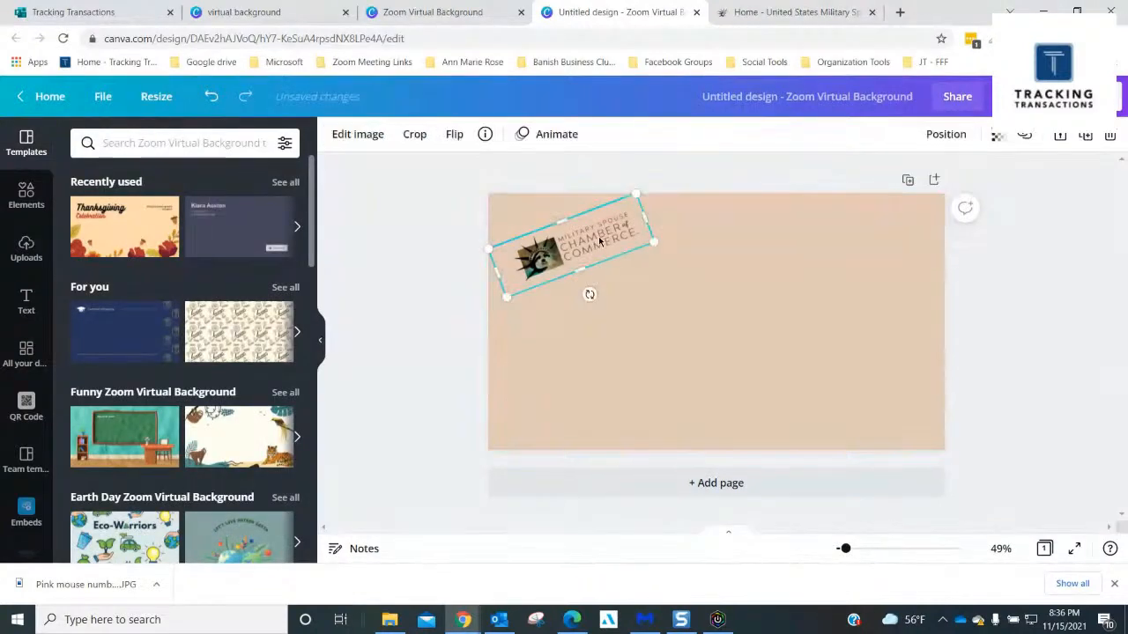
pyautogui.press('Left')
pyautogui.press('Left')
pyautogui.press('Left')
pyautogui.press('Left')
pyautogui.press('Left')
pyautogui.press('Left')
pyautogui.press('Left')
pyautogui.press('Left')
pyautogui.press('Left')
pyautogui.press('Left')
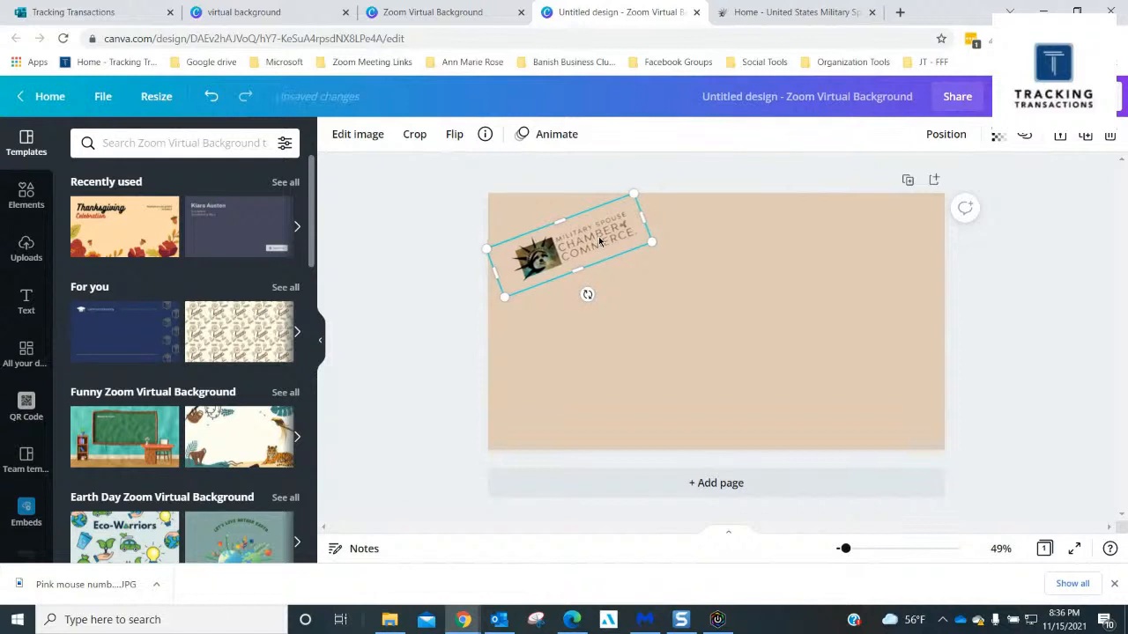
pyautogui.press('Left')
pyautogui.press('Left')
pyautogui.press('Left')
pyautogui.press('Left')
pyautogui.press('Left')
pyautogui.press('Left')
pyautogui.press('Left')
pyautogui.press('Left')
pyautogui.press('Left')
pyautogui.press('Left')
pyautogui.press('Left')
pyautogui.press('Left')
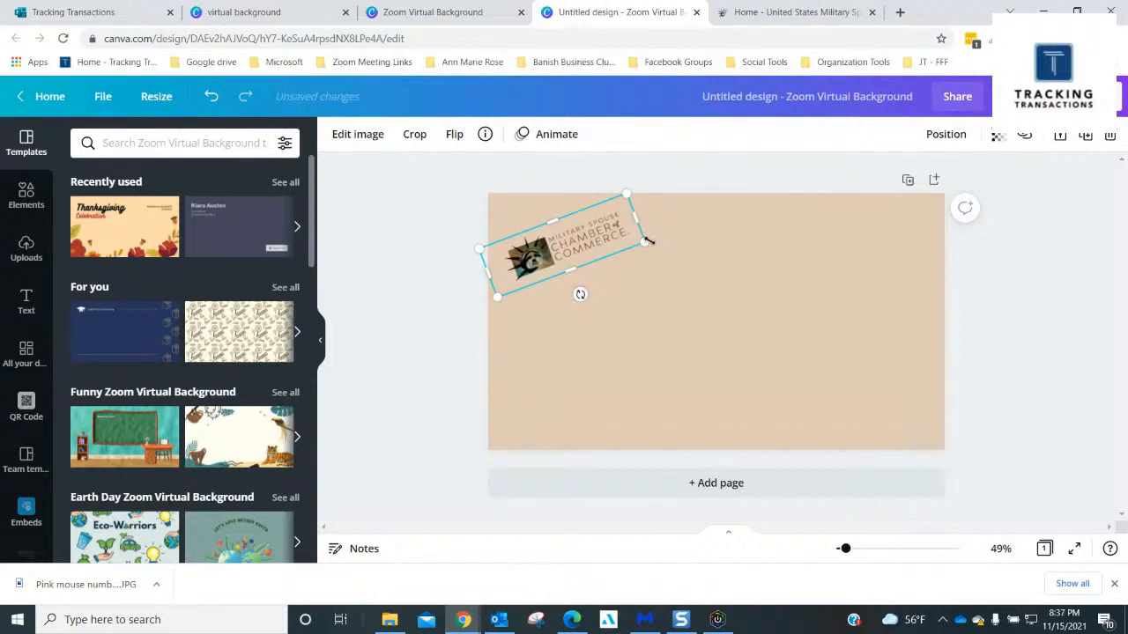
# - Enlarge the tilted logo in the page's upper-left corner, letting its transparent margin overhang the page edges
pyautogui.moveTo(648, 240); pyautogui.dragTo(632, 265)
pyautogui.click(691, 259)
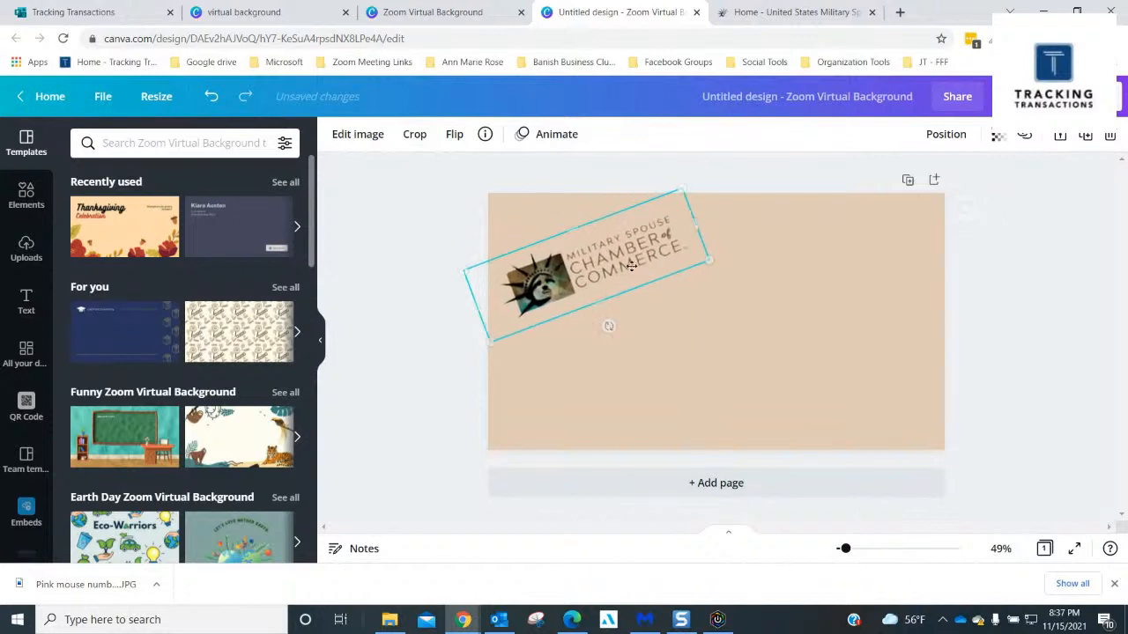
pyautogui.click(763, 230)
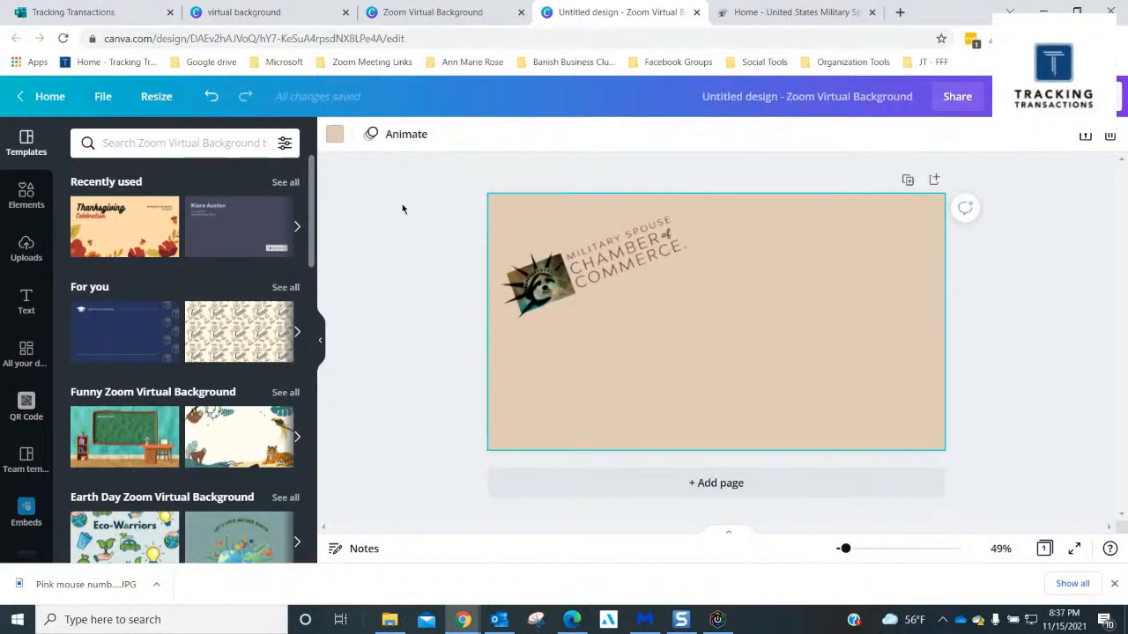
# - Set the page's background to a lighter beige custom color, #EDE4DB
pyautogui.click(333, 134)
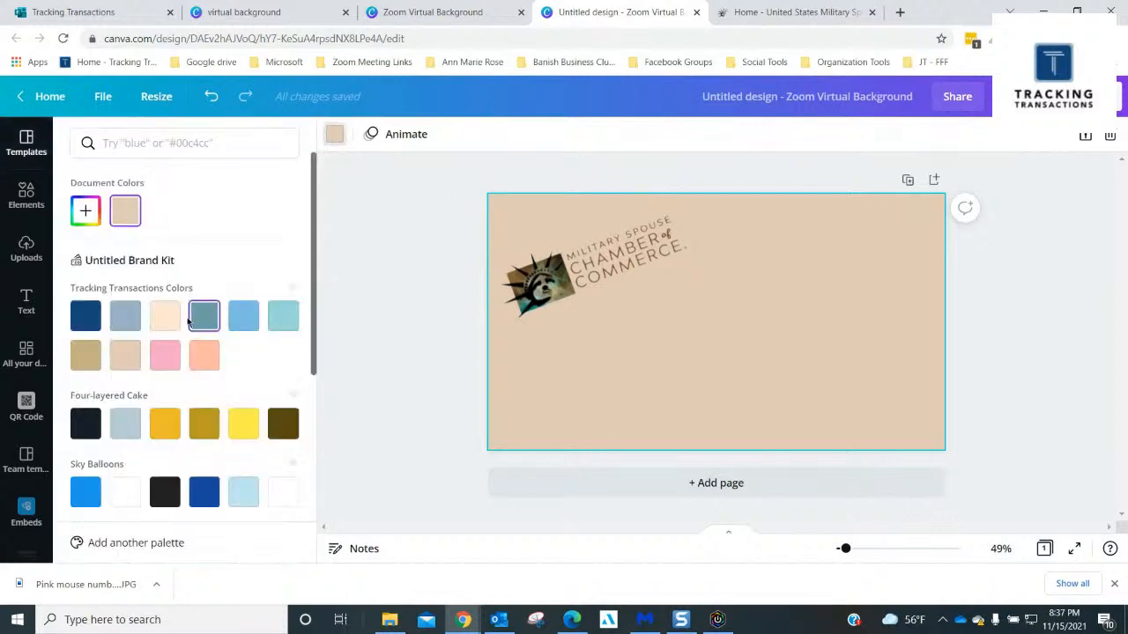
pyautogui.scroll(-4, 185, 331)
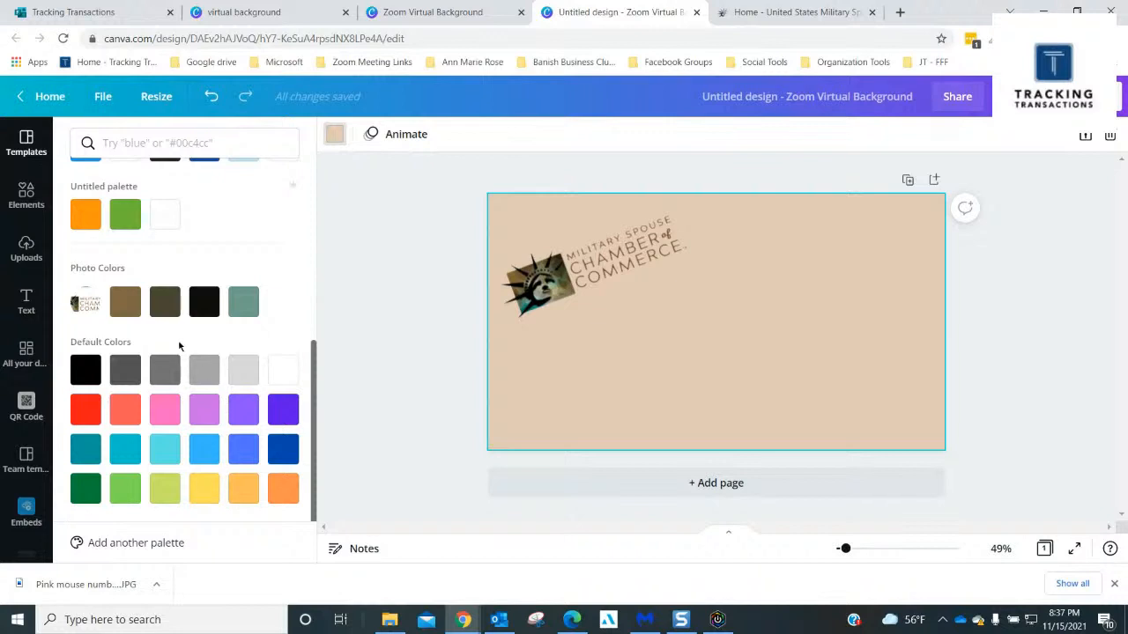
pyautogui.scroll(5, 181, 345)
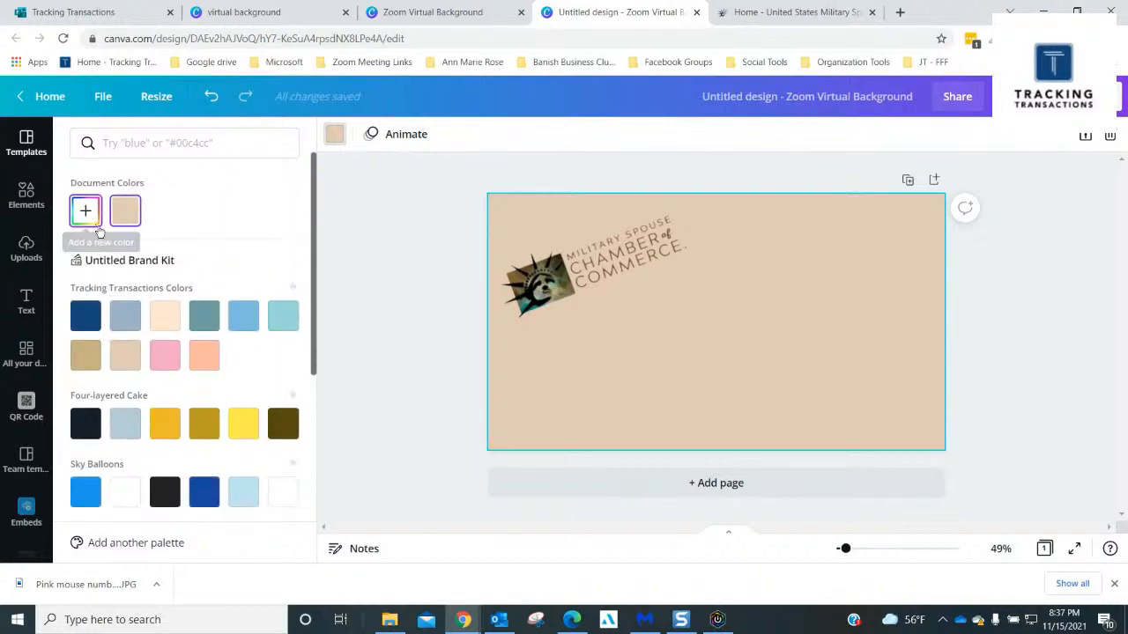
pyautogui.click(95, 222)
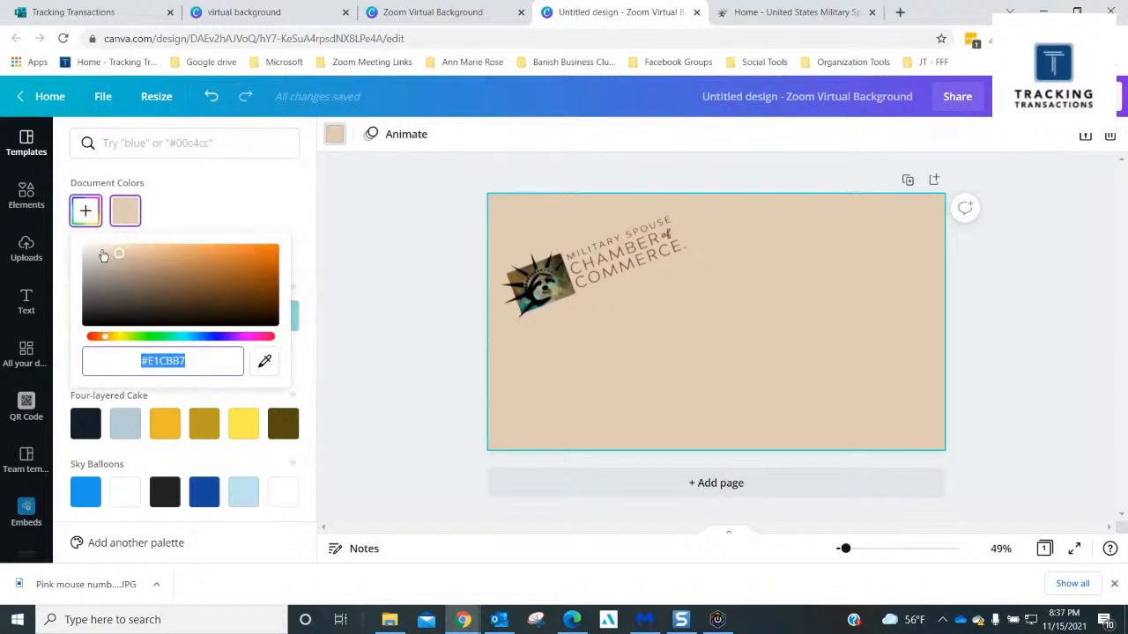
pyautogui.click(94, 253)
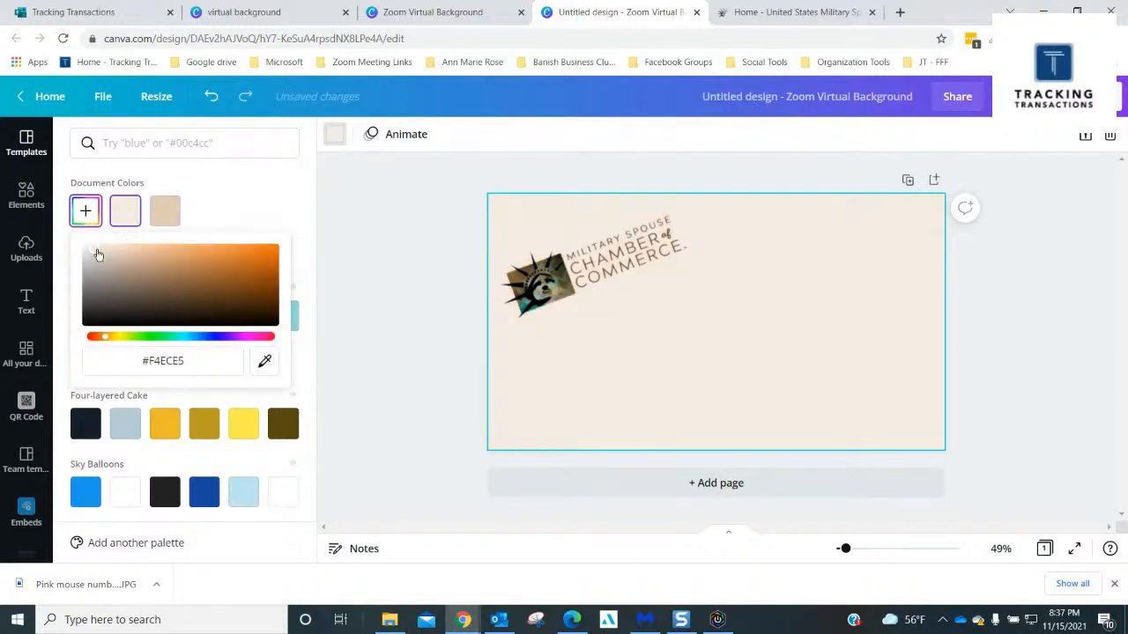
pyautogui.click(98, 255)
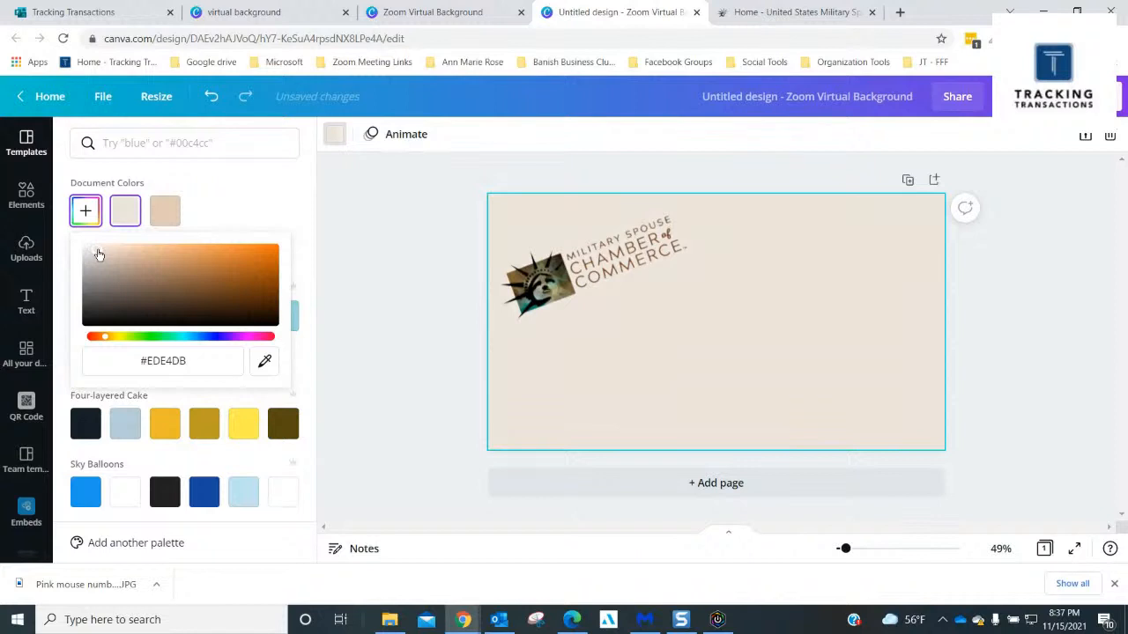
pyautogui.click(284, 212)
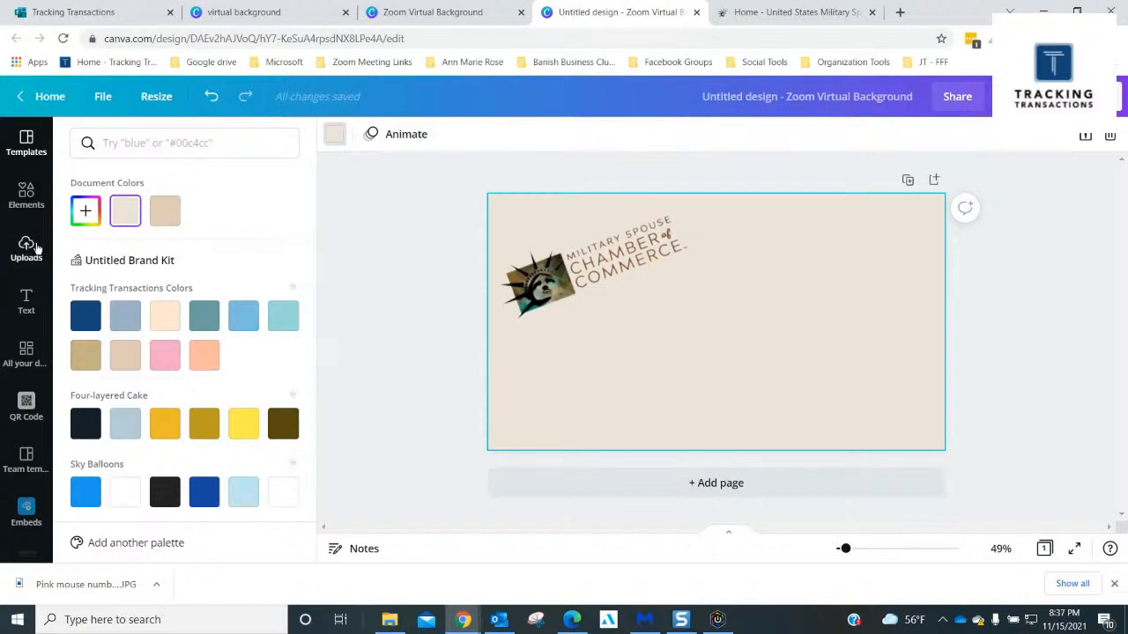
# - Add a heading text box to the page
pyautogui.click(27, 198)
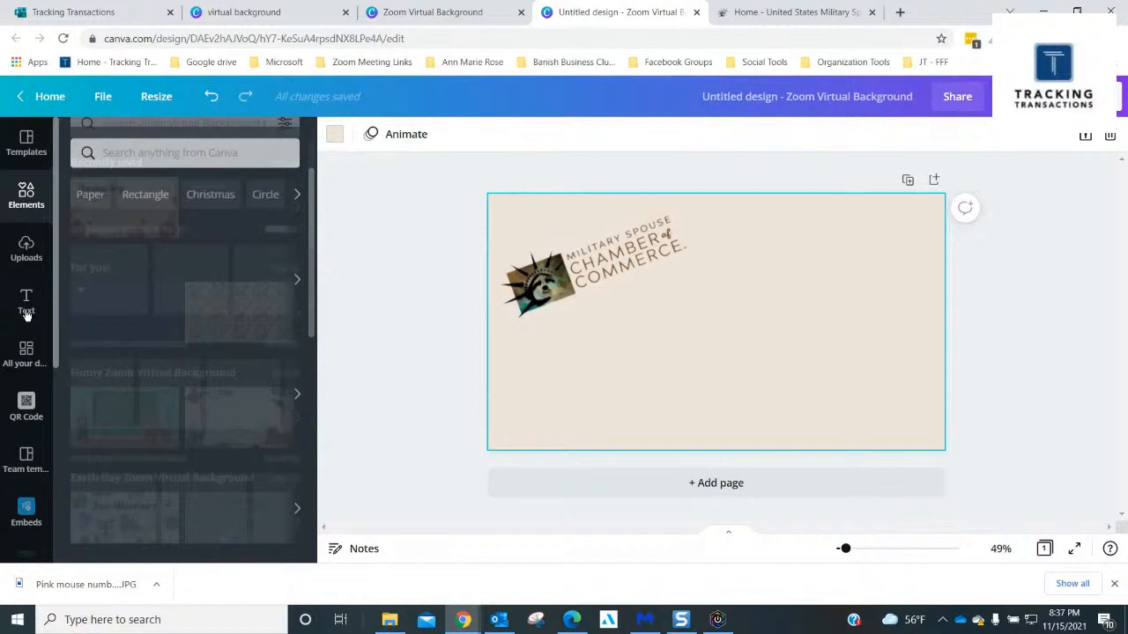
pyautogui.click(26, 308)
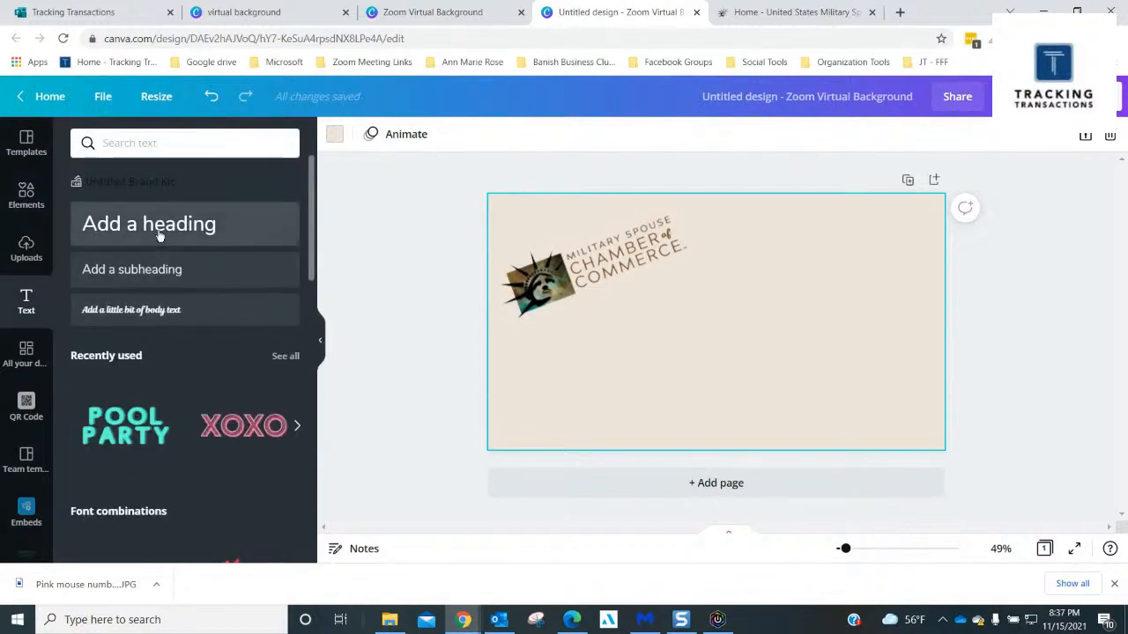
pyautogui.click(158, 235)
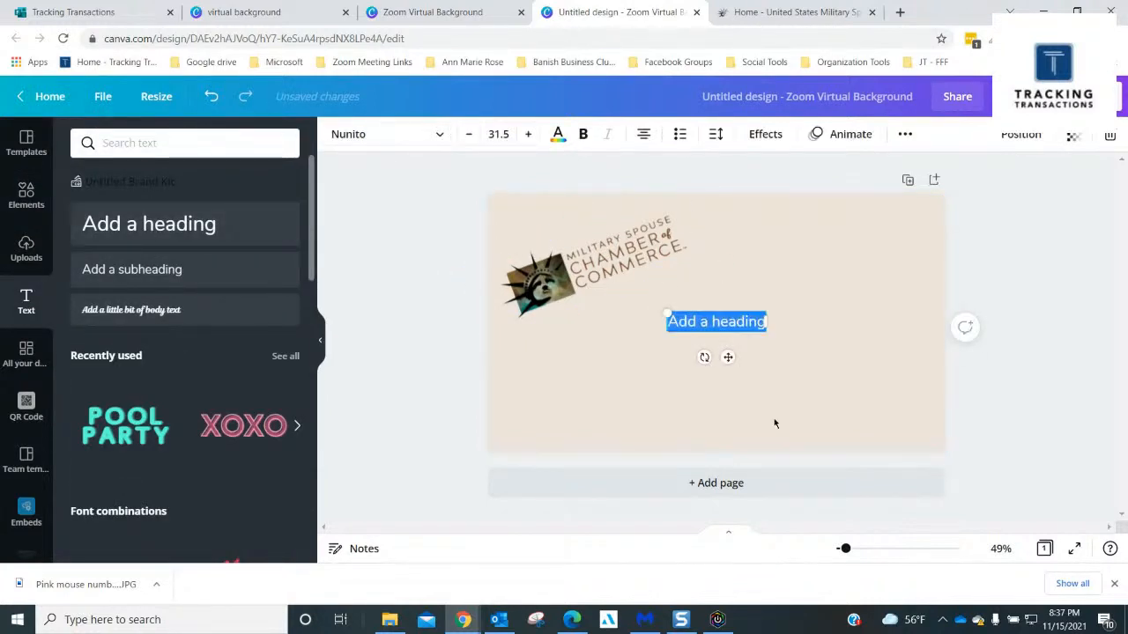
# - Add the BAKED FRESH font combination, shrinking it to font size 105 in the page's upper-right area beside the logo
pyautogui.scroll(-2, 211, 411)
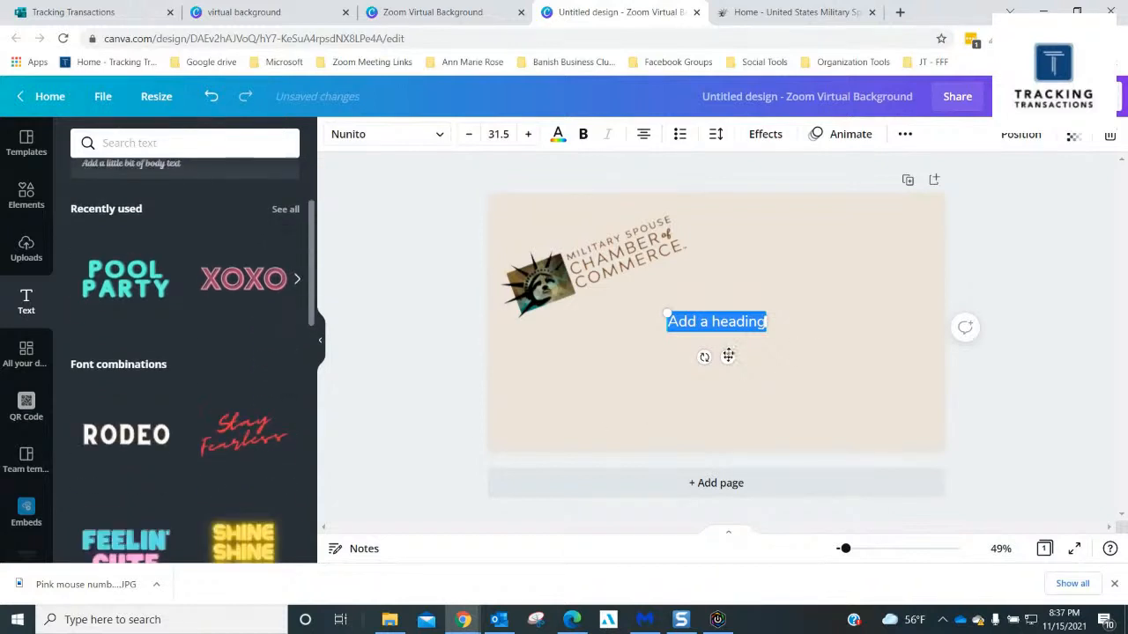
pyautogui.scroll(-4, 150, 440)
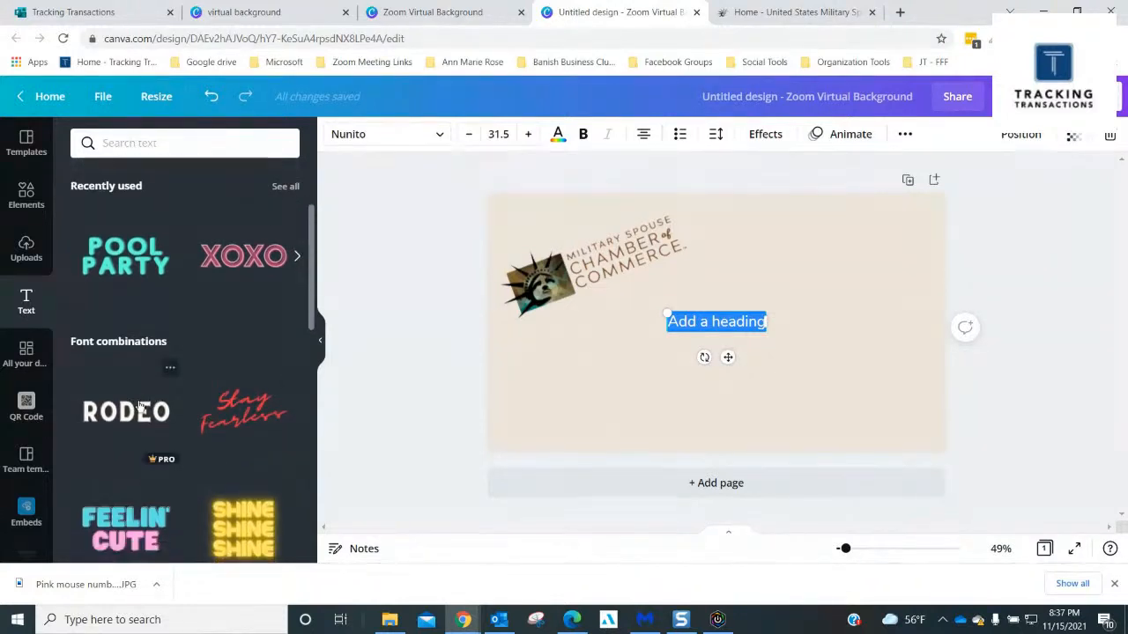
pyautogui.scroll(-1, 139, 405)
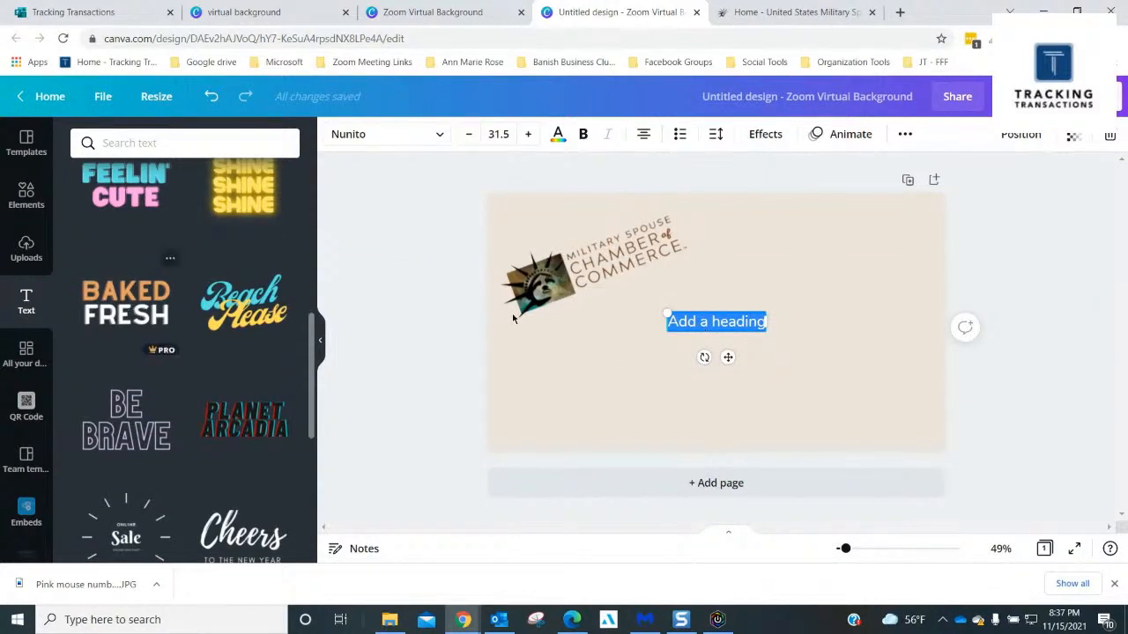
pyautogui.click(128, 304)
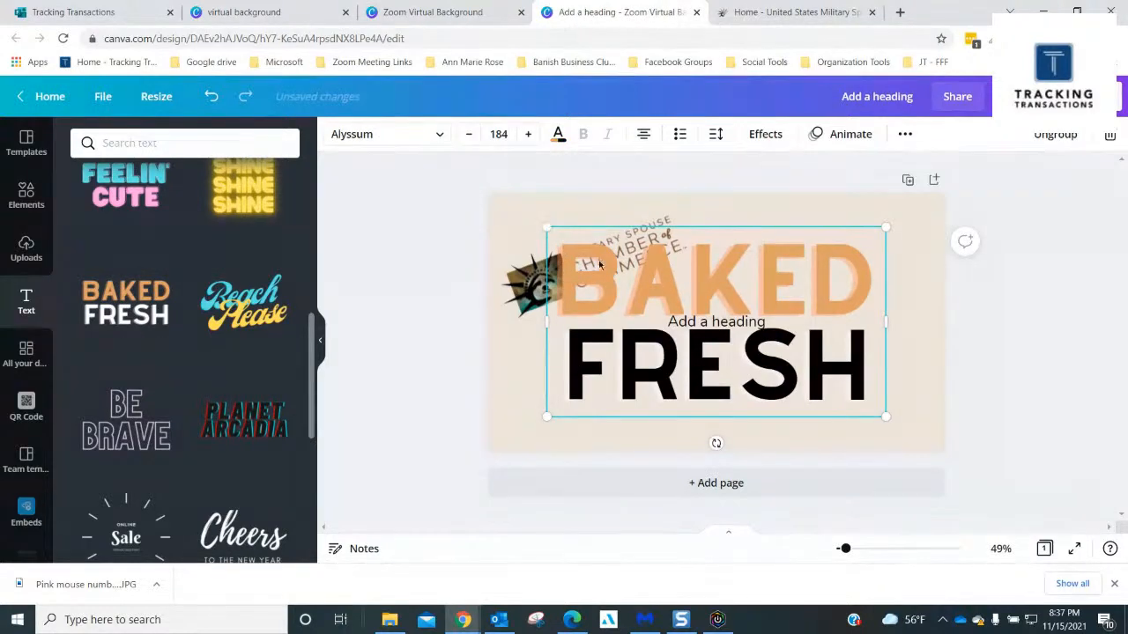
pyautogui.moveTo(547, 228); pyautogui.dragTo(693, 310)
pyautogui.moveTo(784, 344); pyautogui.dragTo(801, 245)
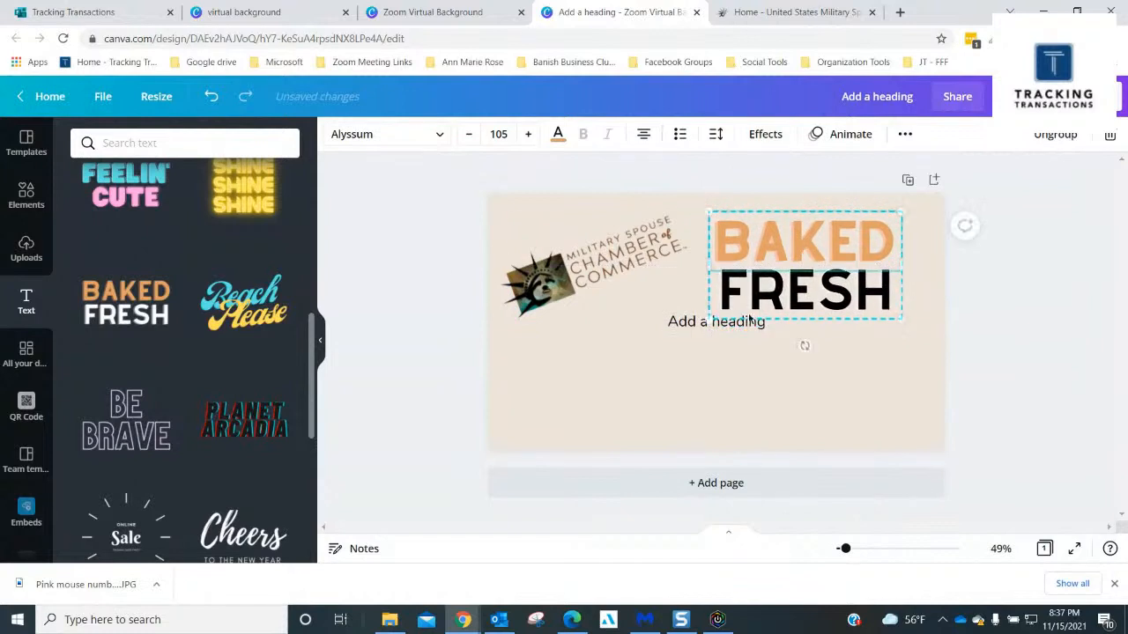
# - Delete the placeholder heading text from the middle of the page
pyautogui.click(677, 326)
pyautogui.press('Delete')
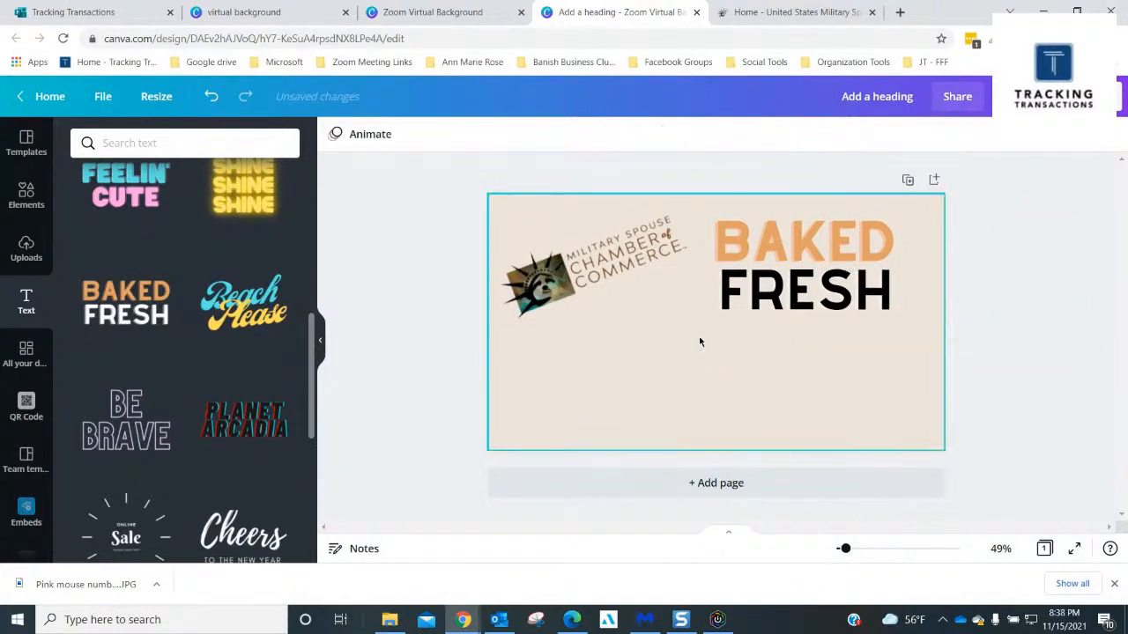
# - Replace the word BAKED with WELCOME and shift the text group slightly toward the page's right edge
pyautogui.click(730, 256)
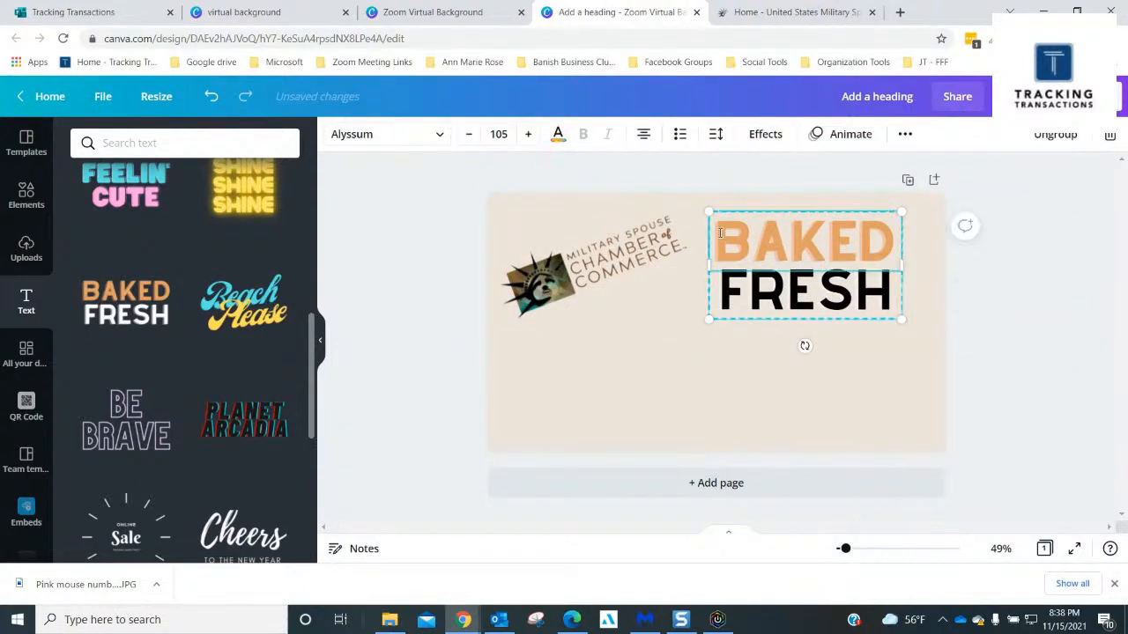
pyautogui.moveTo(720, 233); pyautogui.dragTo(883, 229)
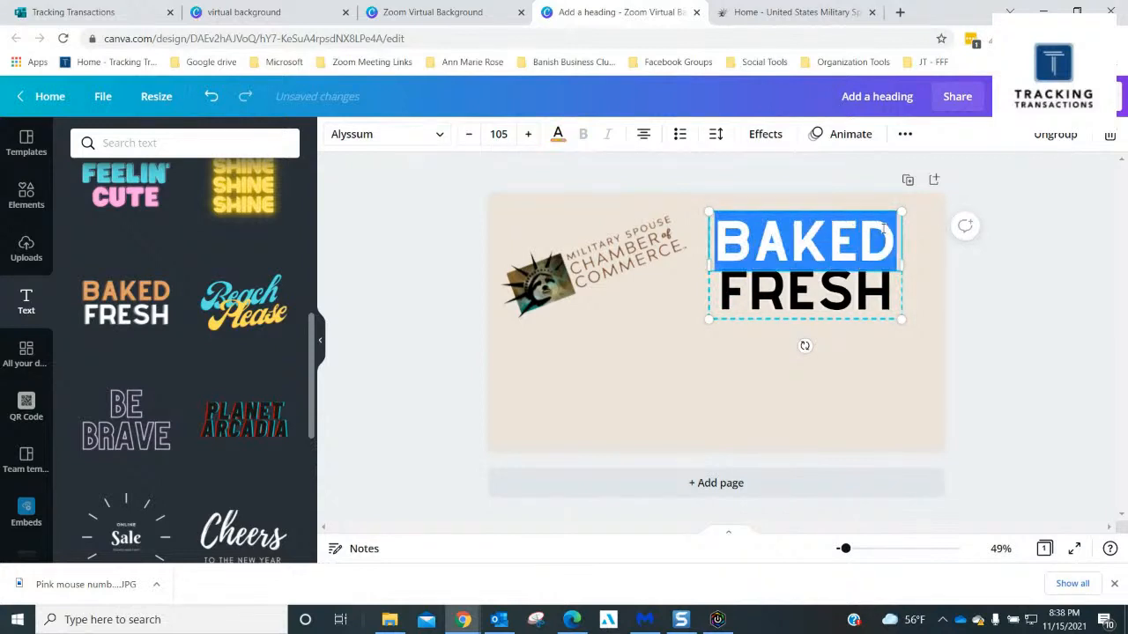
pyautogui.write('WELCOME')
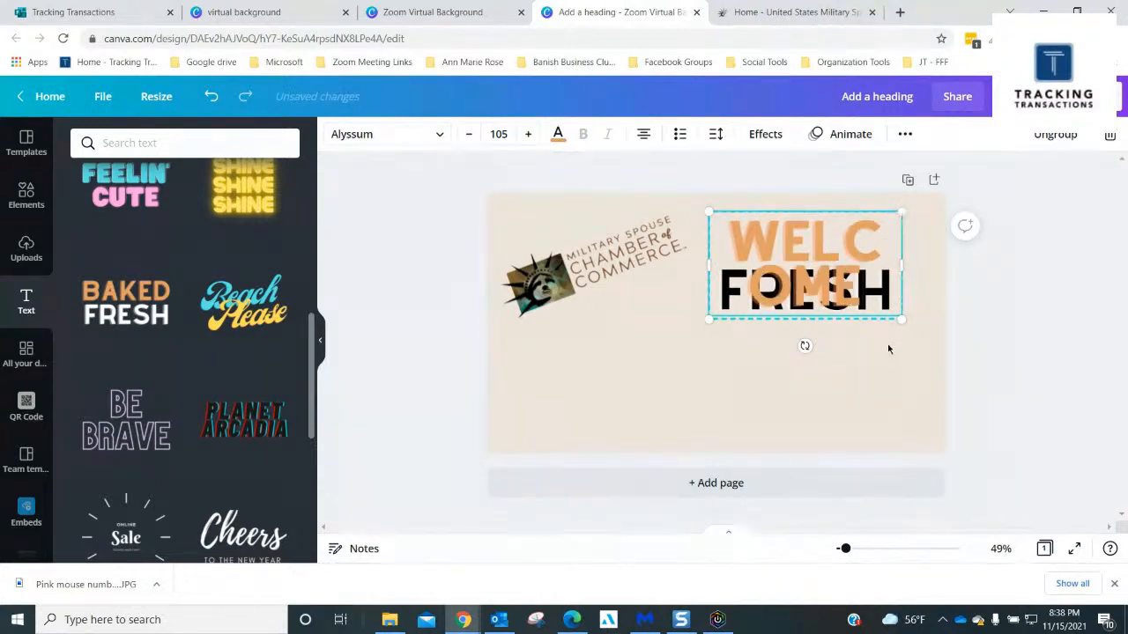
pyautogui.click(888, 379)
pyautogui.click(877, 269)
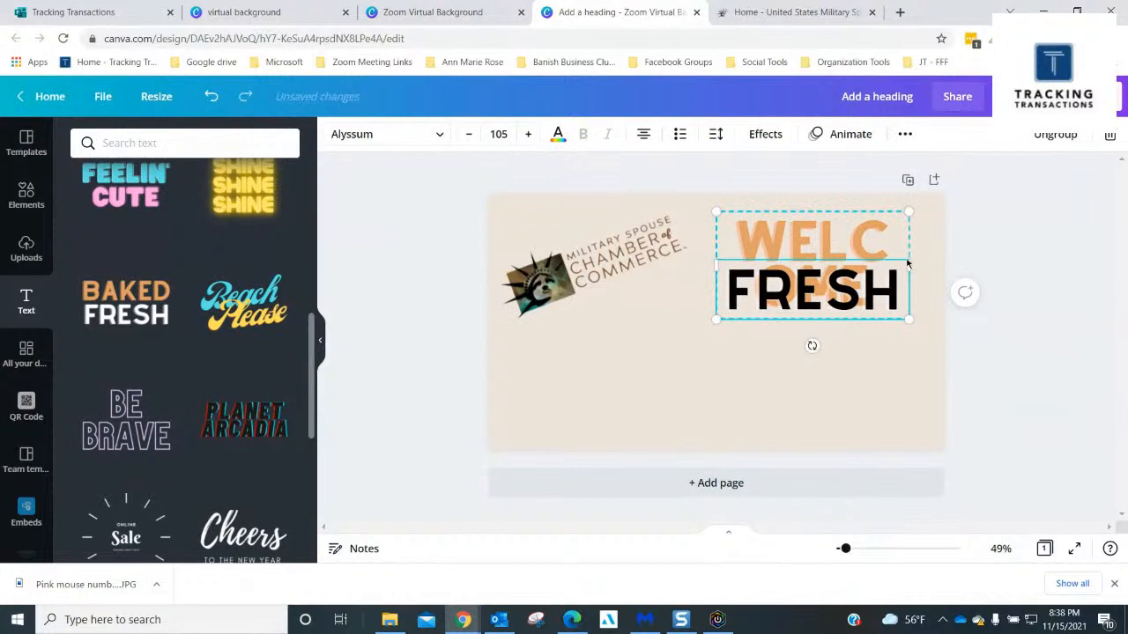
pyautogui.click(908, 263)
# - Reduce the font size of WELCOME until the whole word fits on one line above FRESH
pyautogui.click(768, 259)
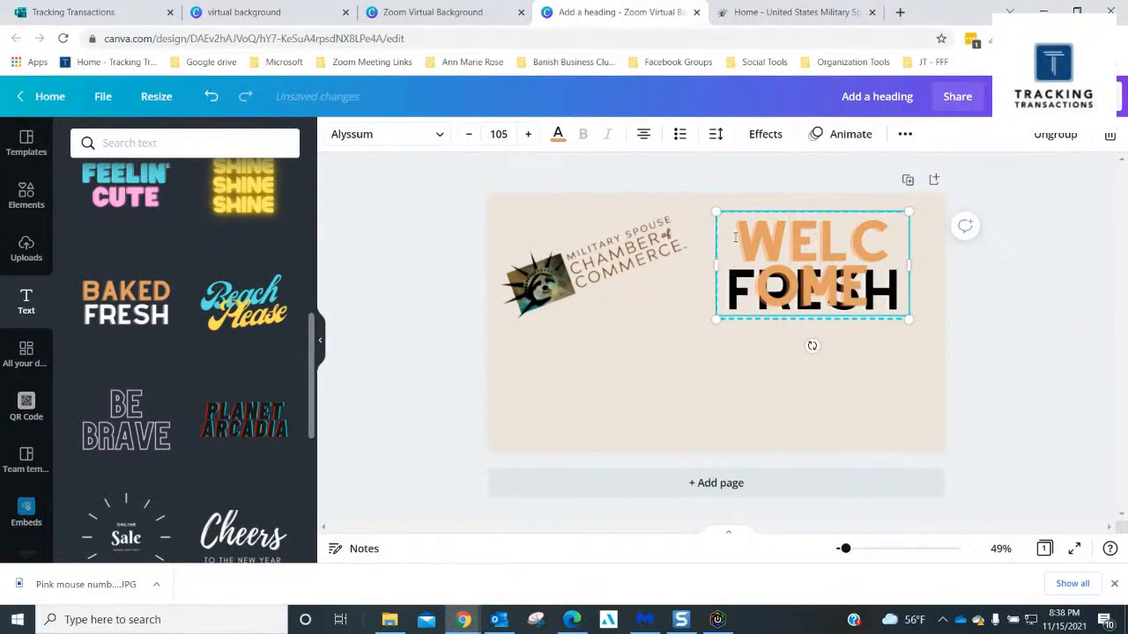
pyautogui.moveTo(734, 236); pyautogui.dragTo(868, 295)
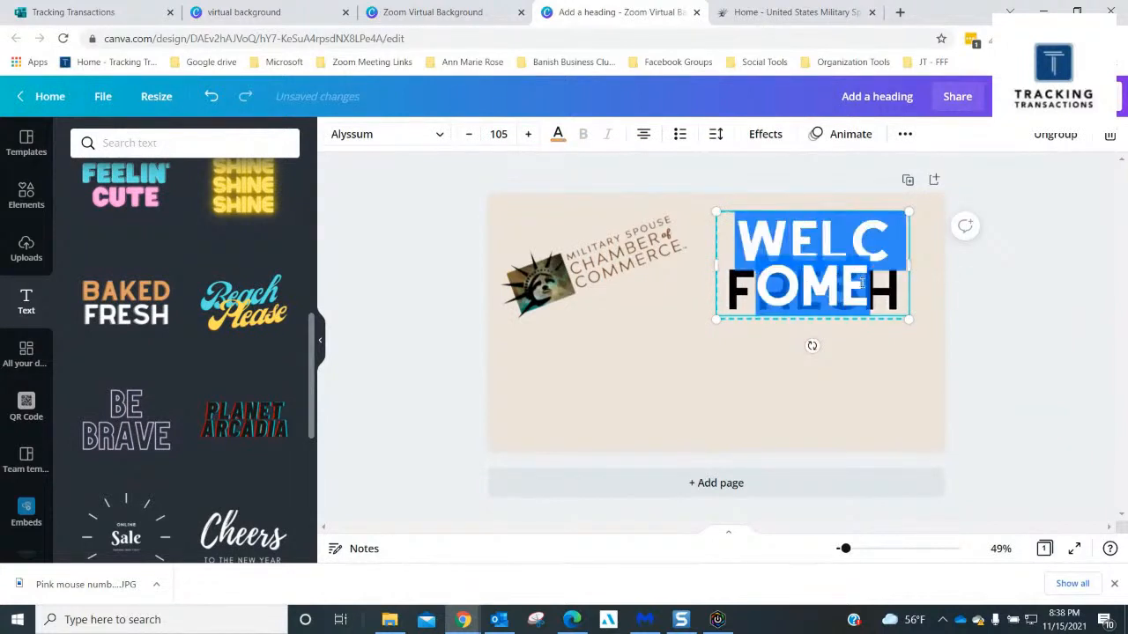
pyautogui.click(469, 133)
pyautogui.click(469, 134)
pyautogui.click(468, 134)
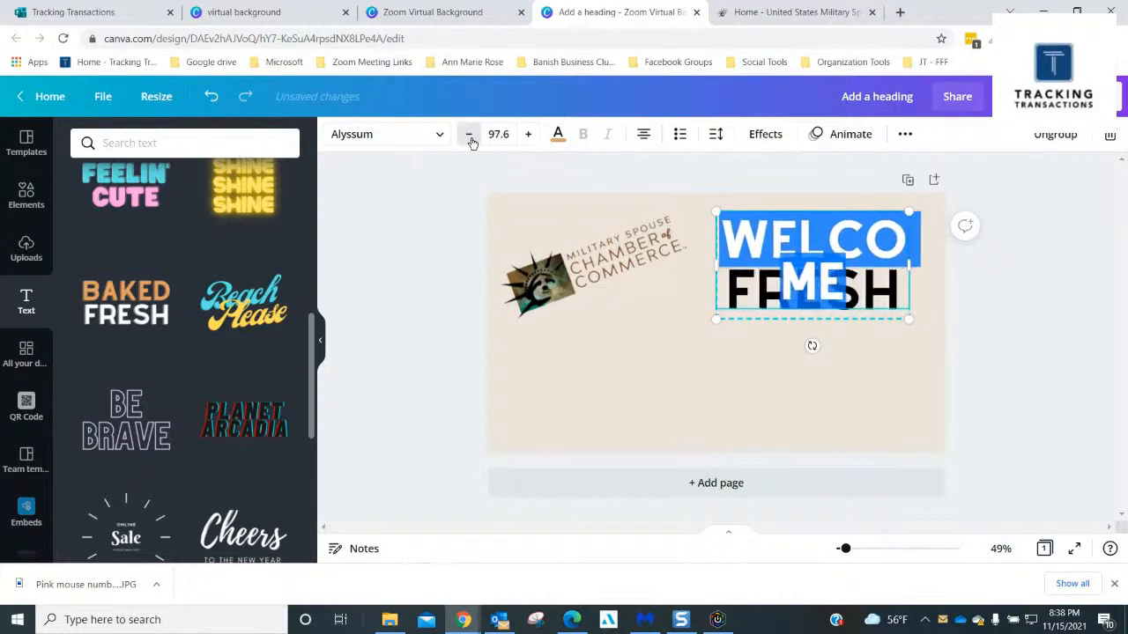
pyautogui.click(469, 134)
pyautogui.click(469, 134)
pyautogui.click(468, 134)
pyautogui.click(469, 134)
pyautogui.click(469, 134)
pyautogui.click(468, 134)
pyautogui.click(469, 134)
pyautogui.click(469, 134)
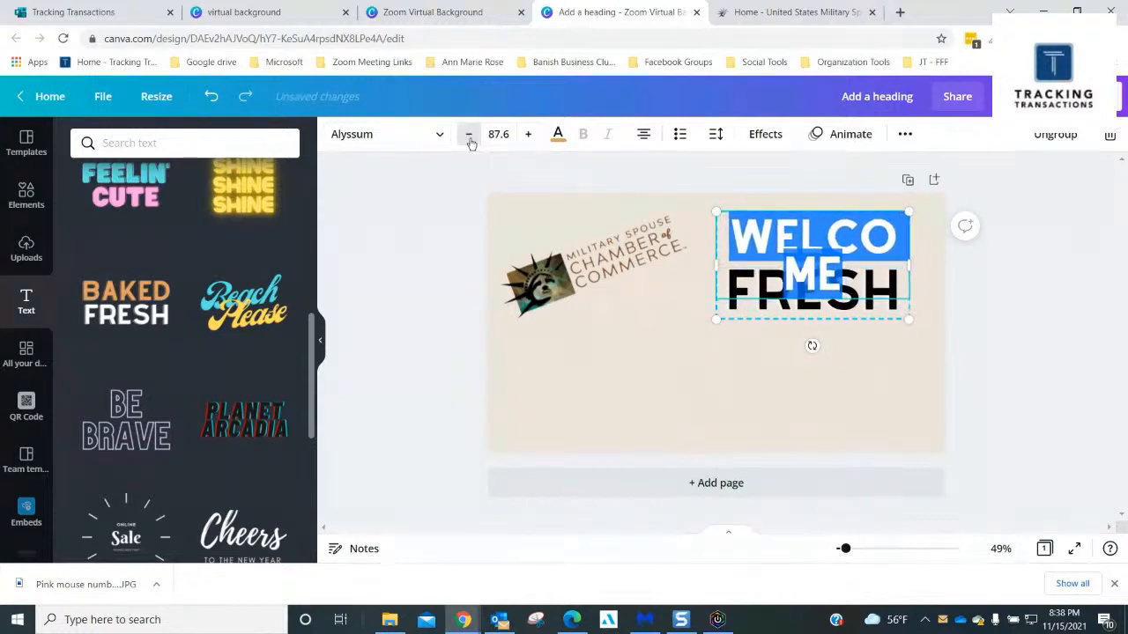
pyautogui.click(470, 139)
pyautogui.click(469, 138)
pyautogui.click(470, 138)
pyautogui.click(470, 138)
pyautogui.click(470, 139)
pyautogui.click(469, 139)
pyautogui.click(470, 139)
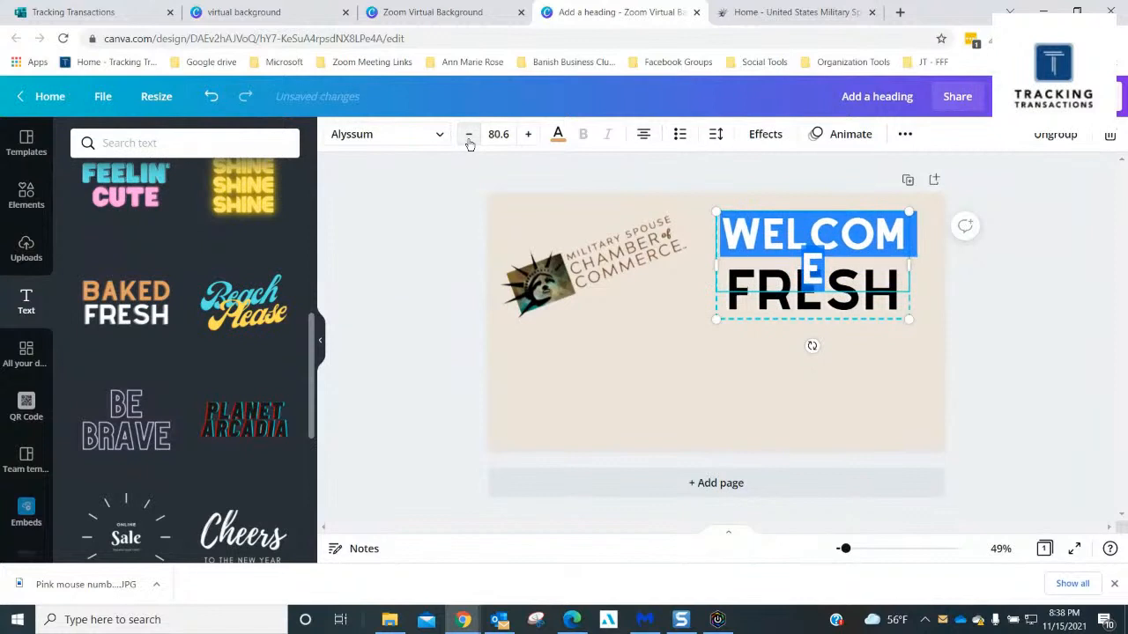
pyautogui.click(470, 138)
pyautogui.click(470, 138)
pyautogui.click(469, 138)
pyautogui.click(470, 138)
pyautogui.click(470, 138)
pyautogui.click(469, 138)
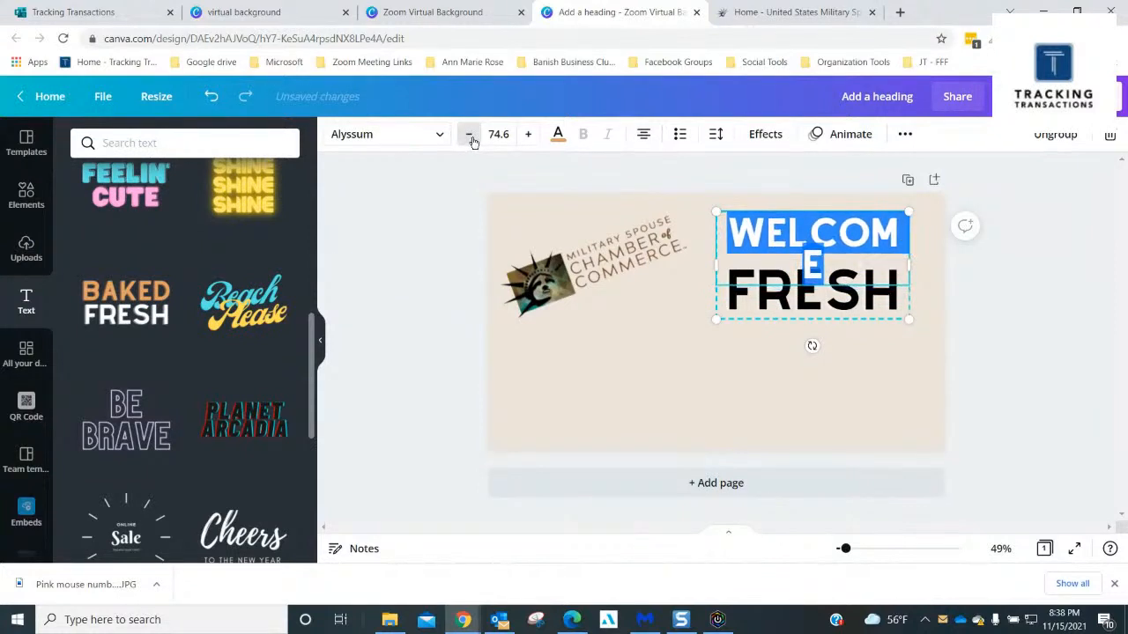
pyautogui.click(470, 138)
pyautogui.click(469, 138)
pyautogui.click(469, 138)
pyautogui.click(800, 295)
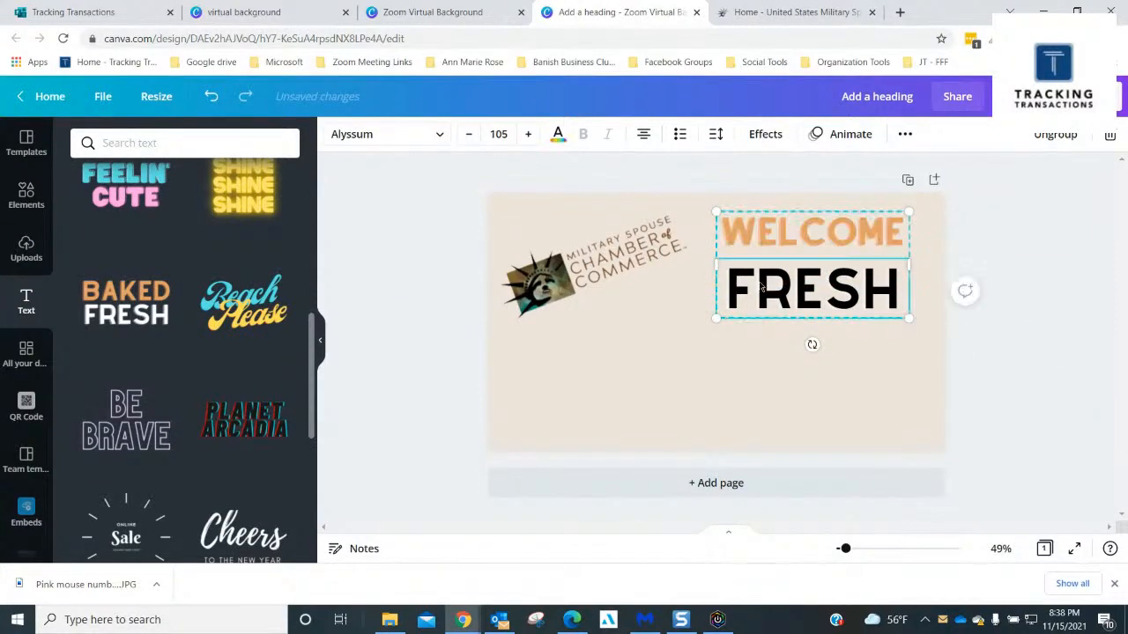
# - Replace the word FRESH below WELCOME with the letter J
pyautogui.moveTo(722, 282); pyautogui.dragTo(936, 289)
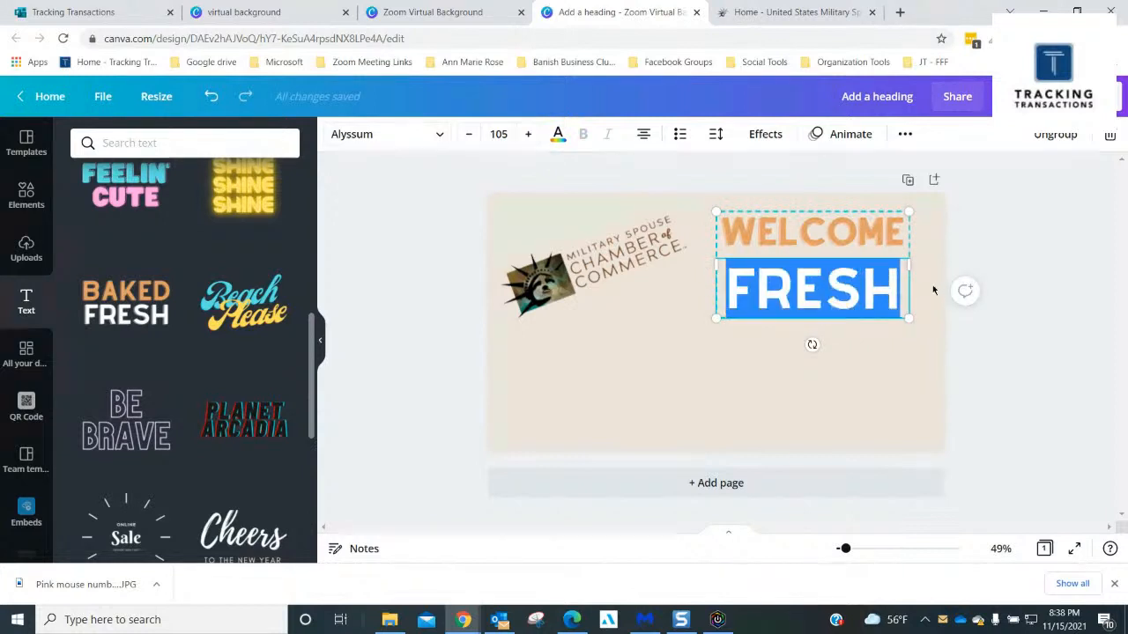
pyautogui.write('J')
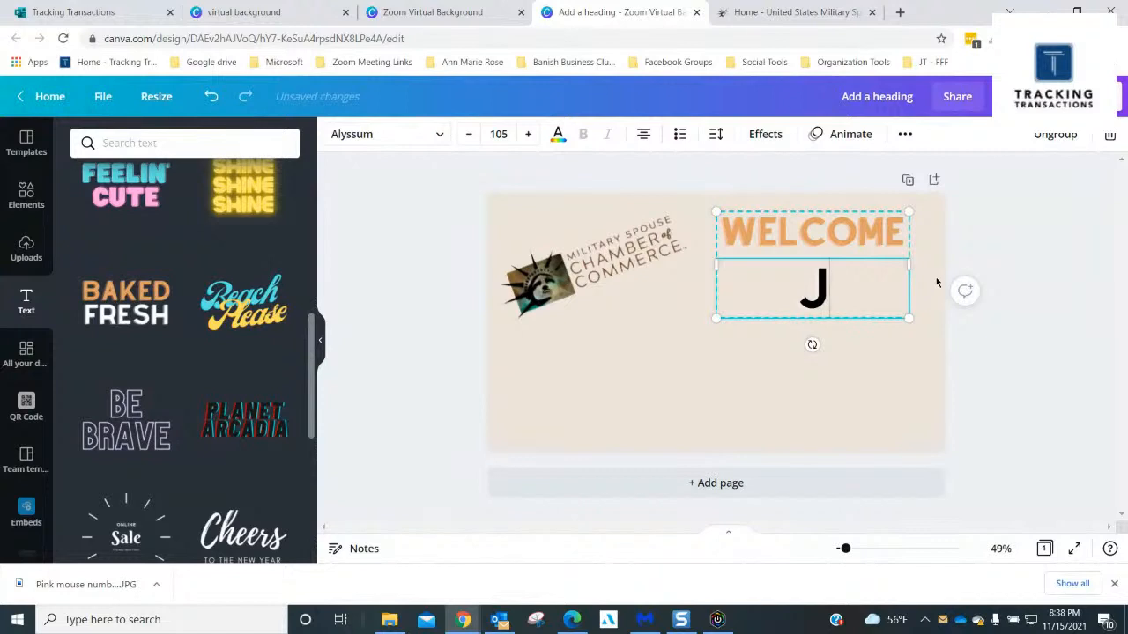
pyautogui.click(936, 282)
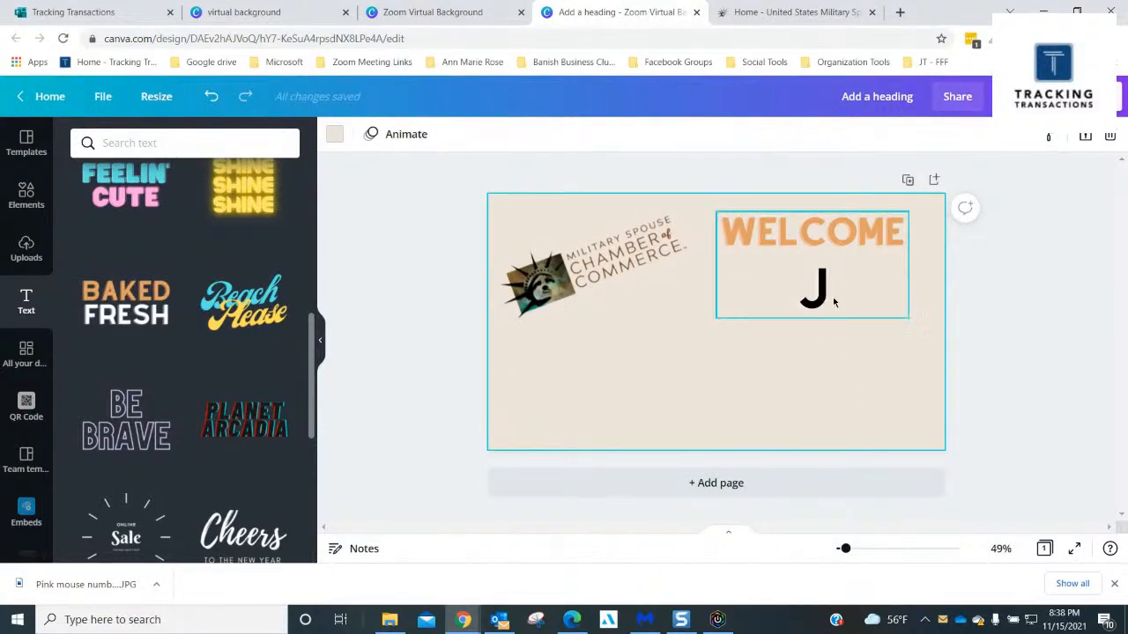
# - Move the WELCOME text group closer to the page's upper-right corner
pyautogui.click(830, 252)
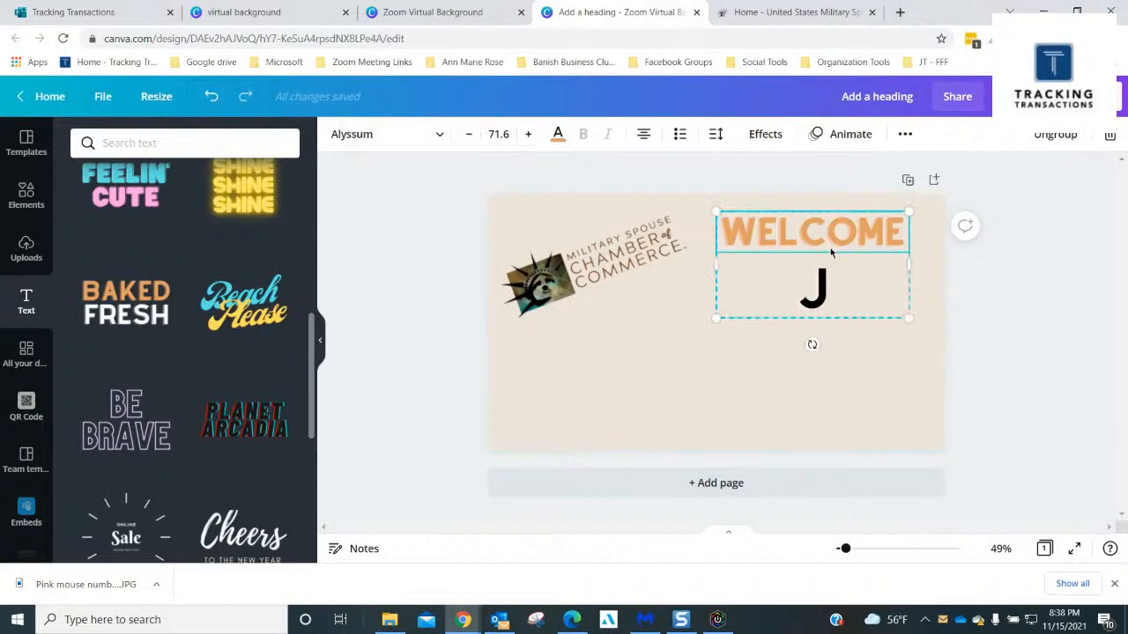
pyautogui.doubleClick(824, 298)
pyautogui.press('Escape')
pyautogui.click(892, 398)
pyautogui.moveTo(846, 234); pyautogui.dragTo(874, 231)
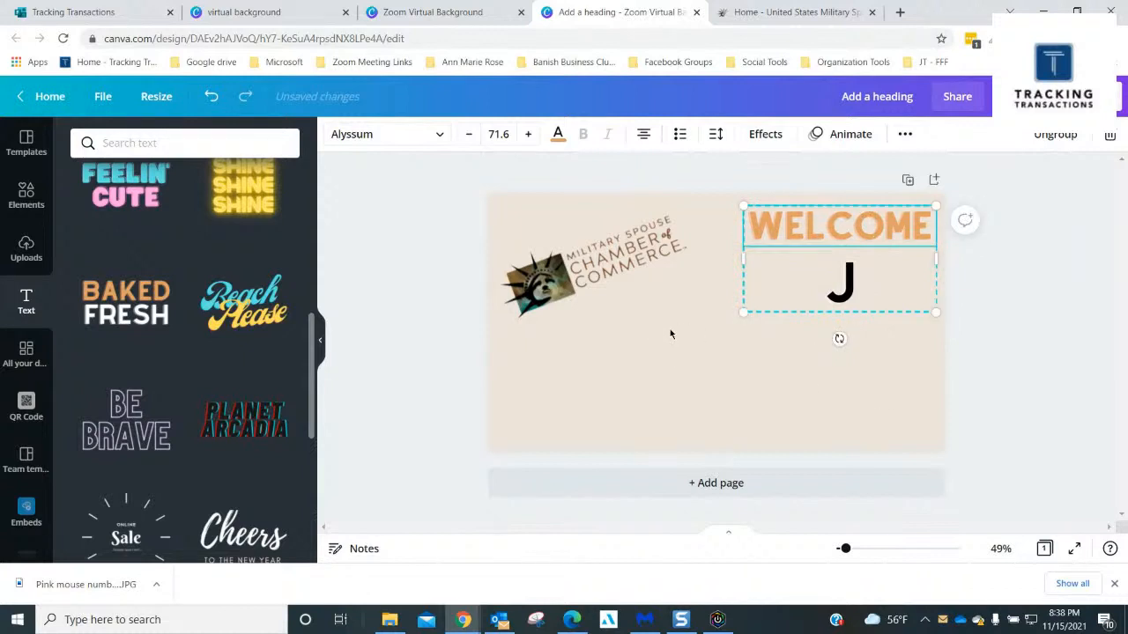
# - Move the Military Spouse Chamber of Commerce logo to the page's left edge
pyautogui.click(696, 381)
pyautogui.moveTo(612, 278); pyautogui.dragTo(592, 270)
pyautogui.click(897, 445)
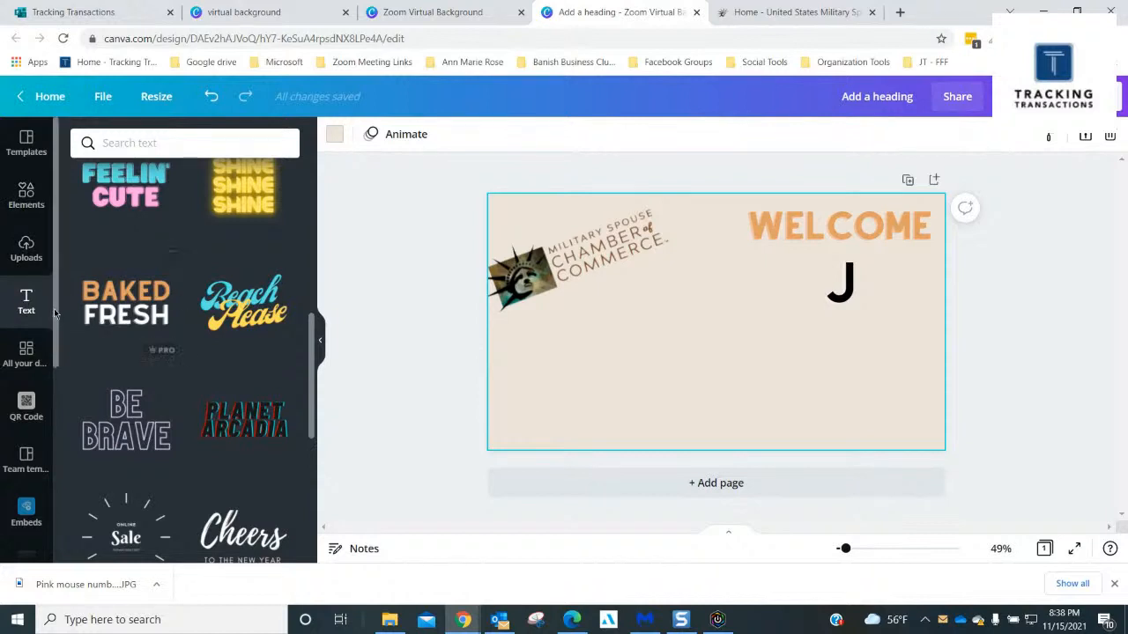
# - Add a heading in the page's lower-left corner and replace its placeholder with a short display name
pyautogui.scroll(3, 106, 308)
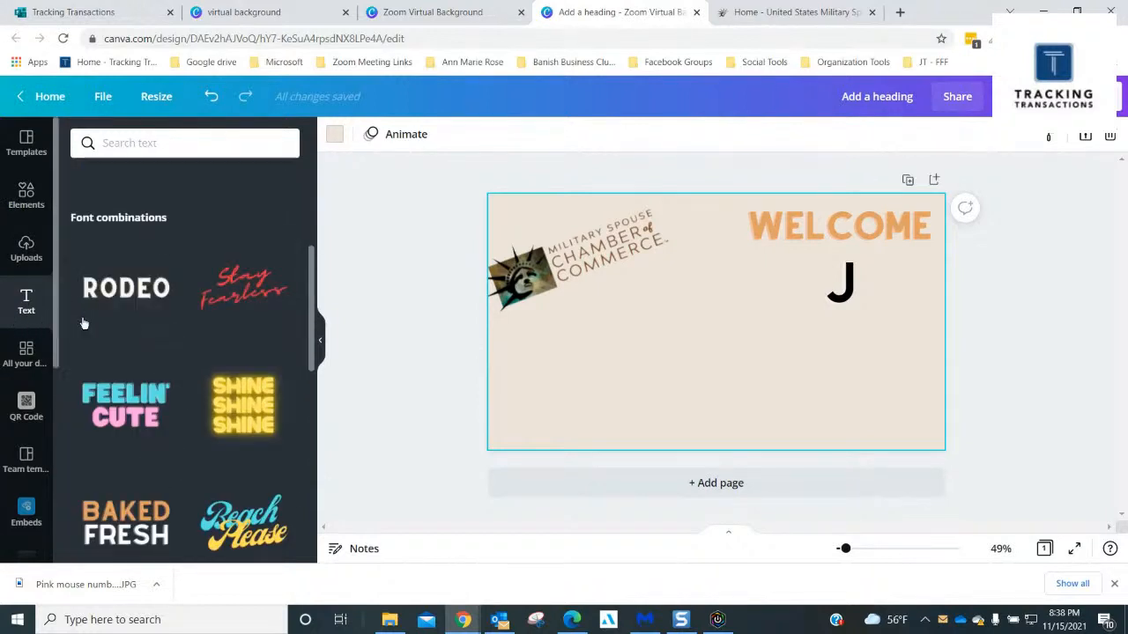
pyautogui.scroll(5, 84, 323)
pyautogui.click(181, 225)
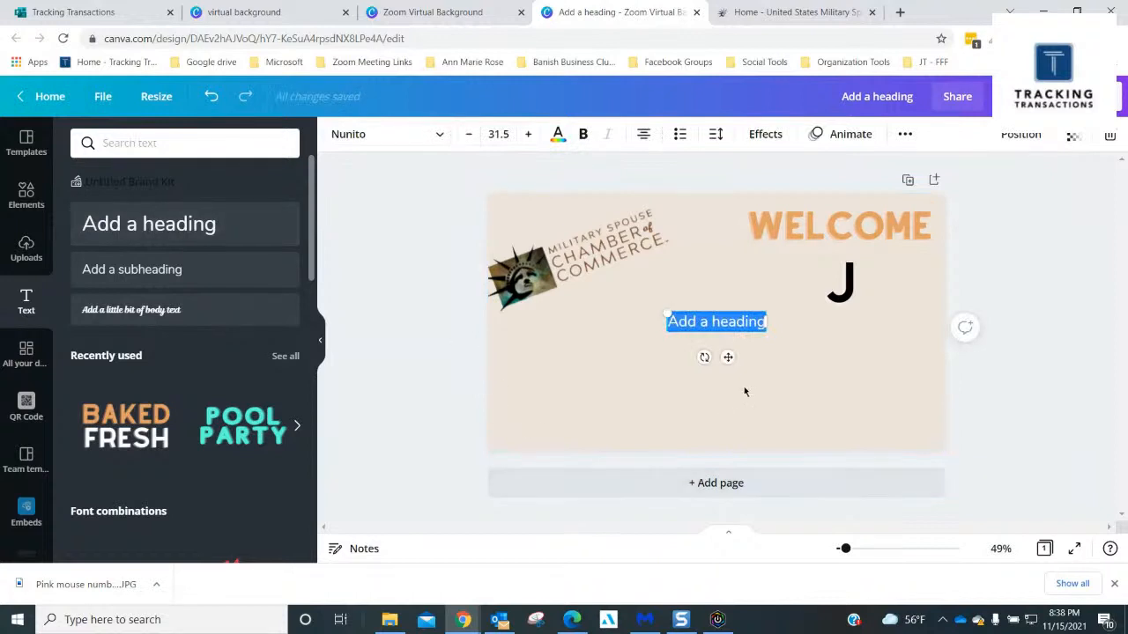
pyautogui.moveTo(729, 353); pyautogui.dragTo(570, 466)
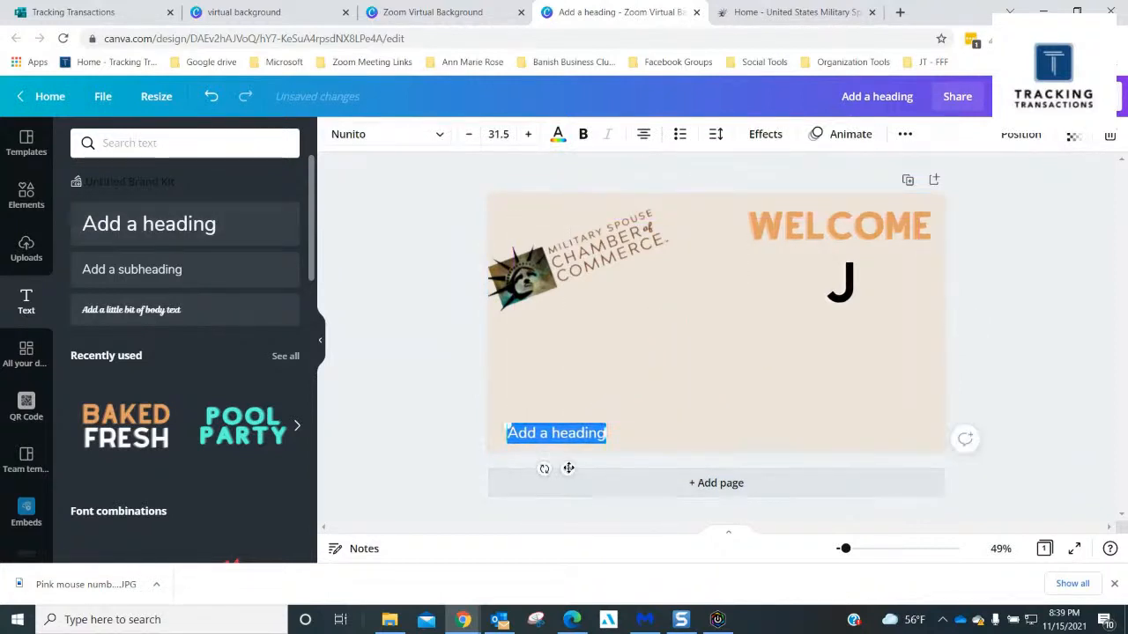
pyautogui.write('Honey Bu')
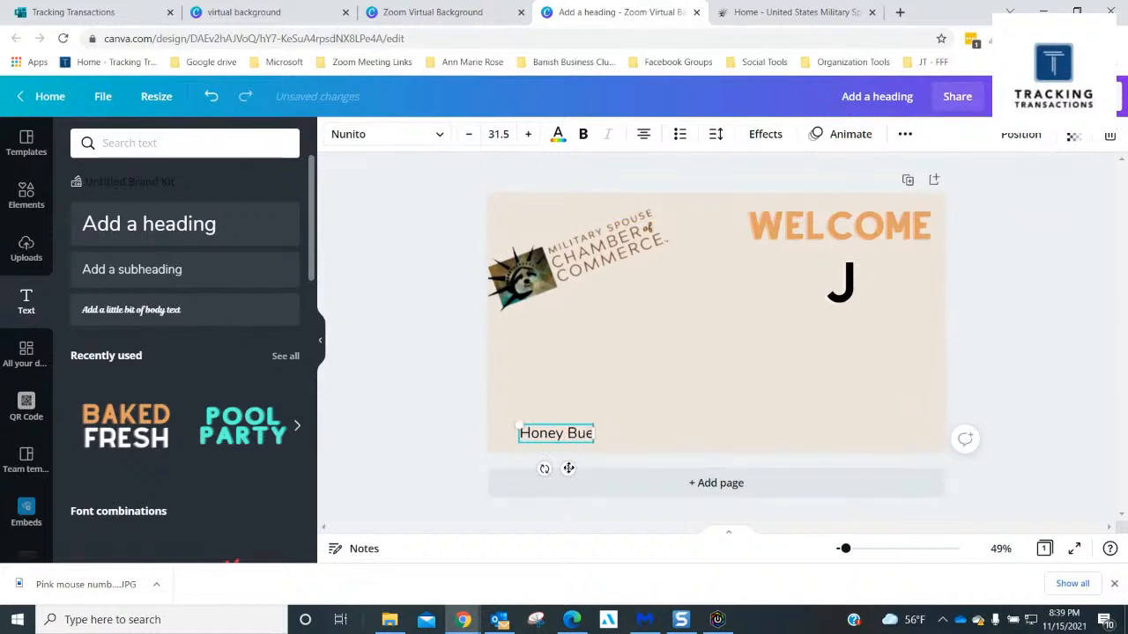
pyautogui.press('BackSpace')
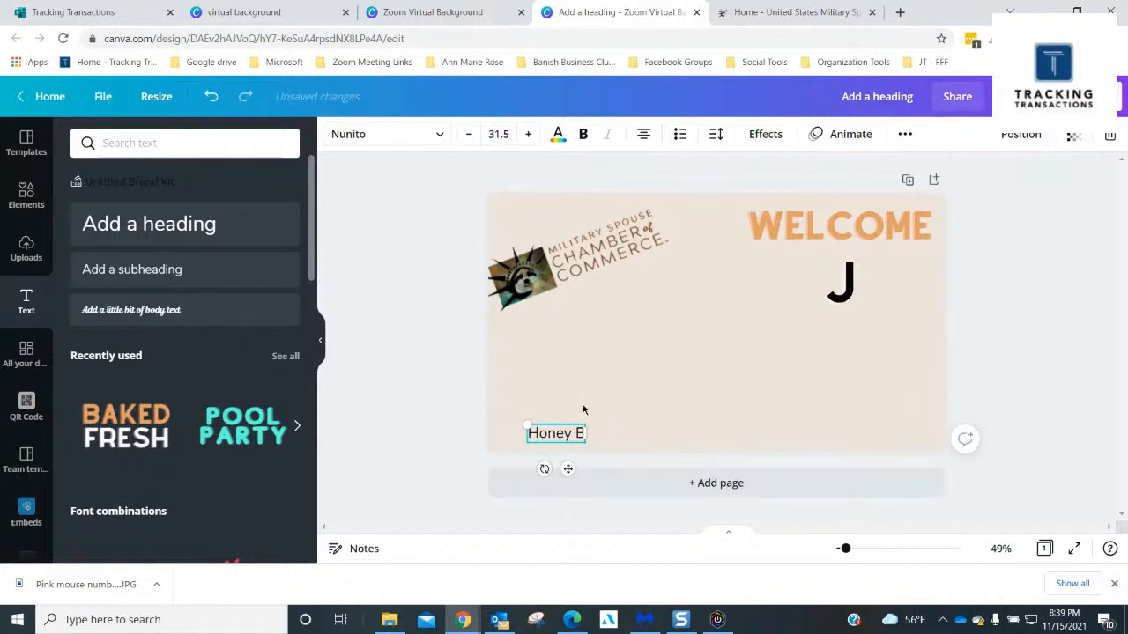
pyautogui.moveTo(564, 469); pyautogui.dragTo(551, 482)
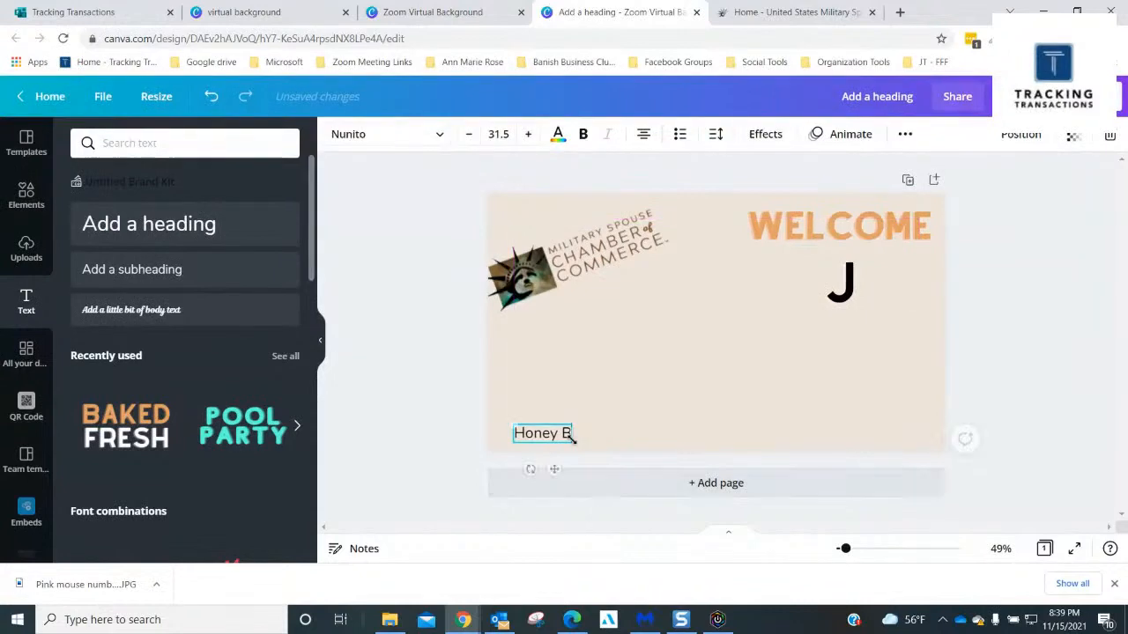
pyautogui.click(675, 324)
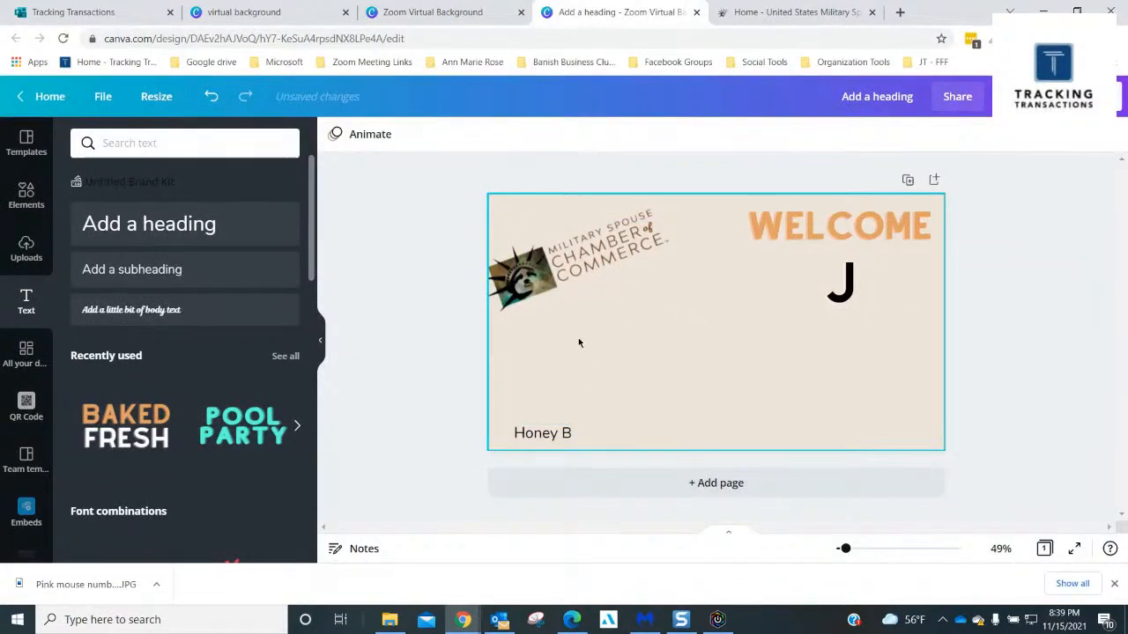
# - Search the elements for "us flag" and add the crossed American flags graphic, shrunk into the page's lower-right corner
pyautogui.click(27, 194)
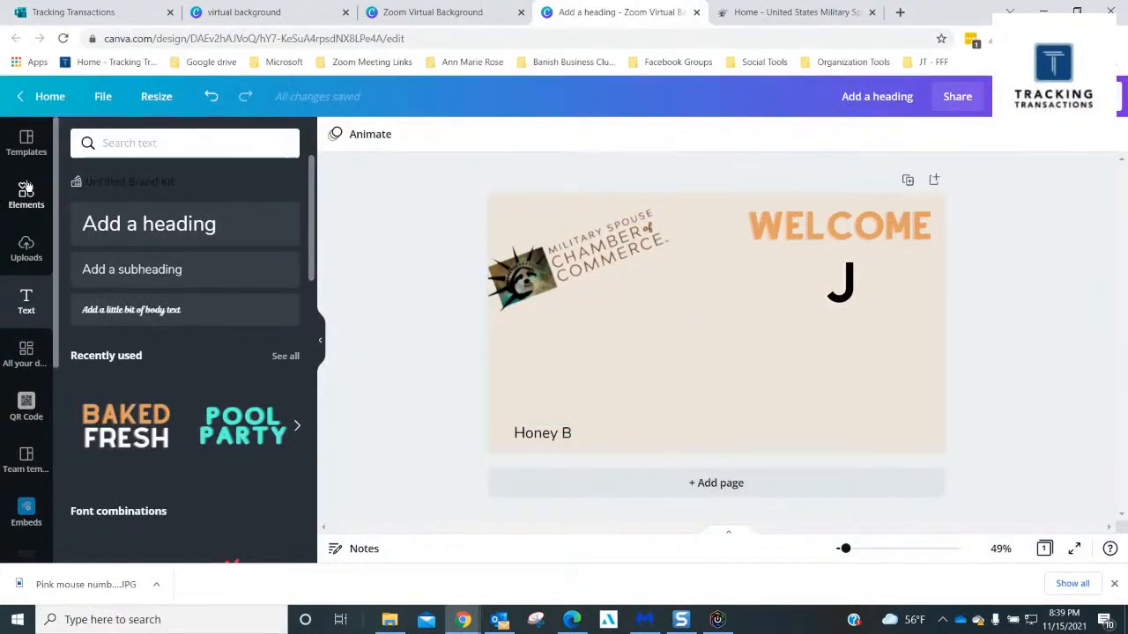
pyautogui.click(102, 143)
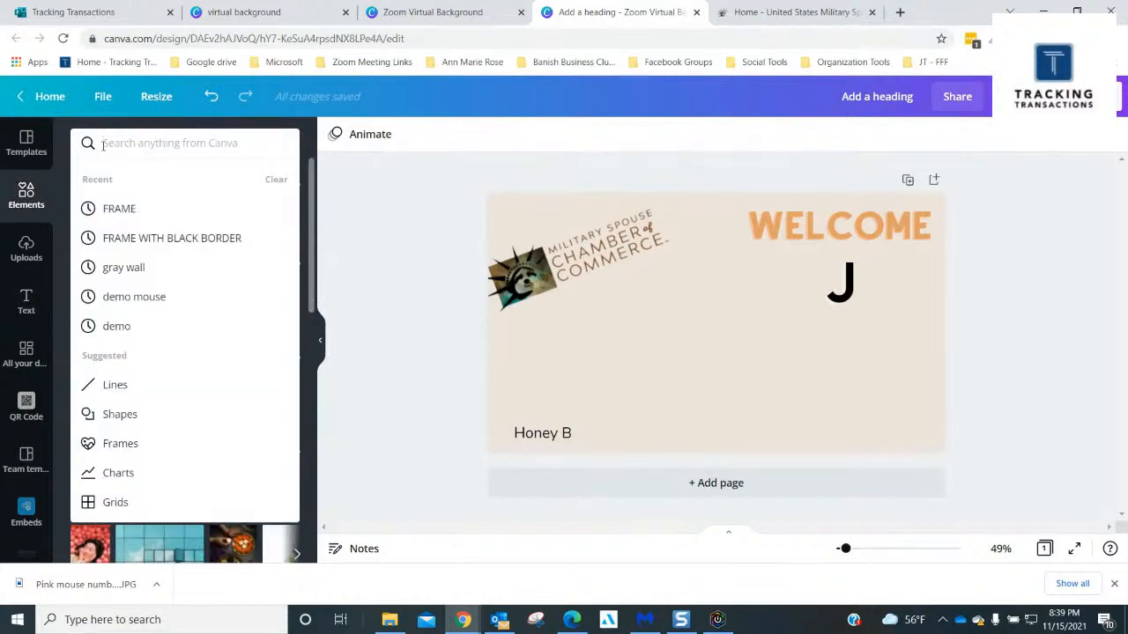
pyautogui.write('us flag')
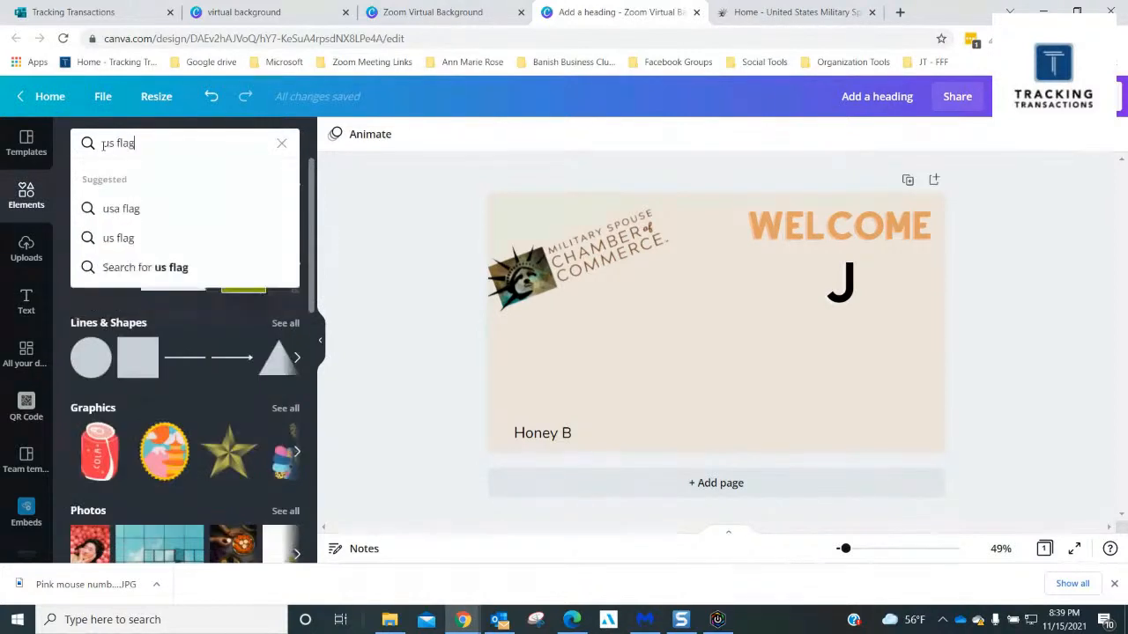
pyautogui.press('Return')
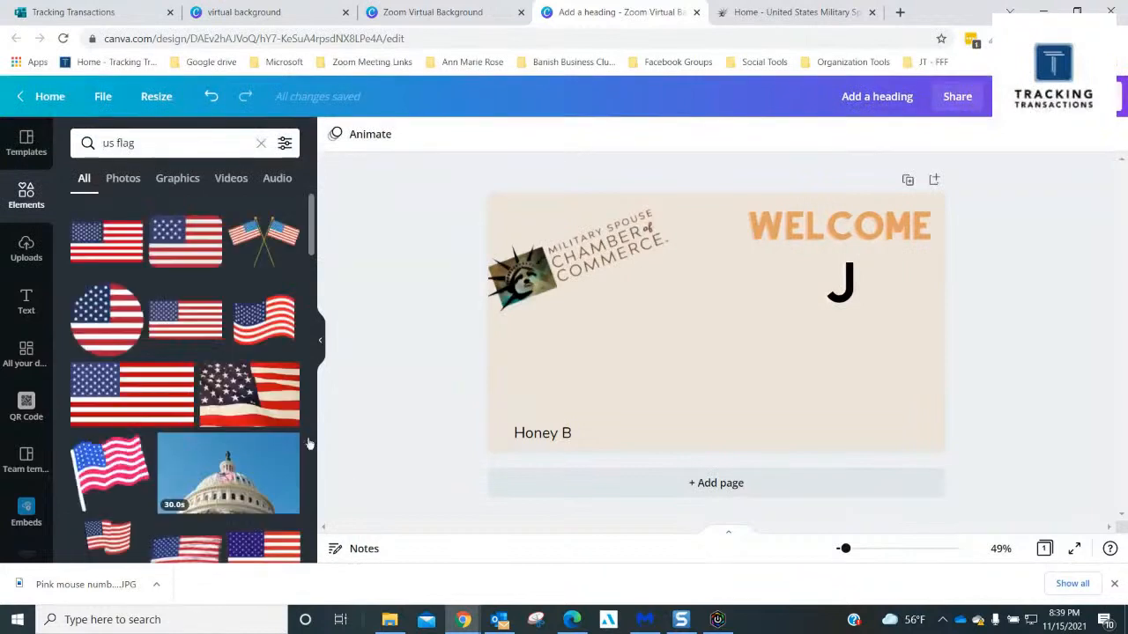
pyautogui.click(269, 249)
pyautogui.moveTo(734, 319); pyautogui.dragTo(876, 381)
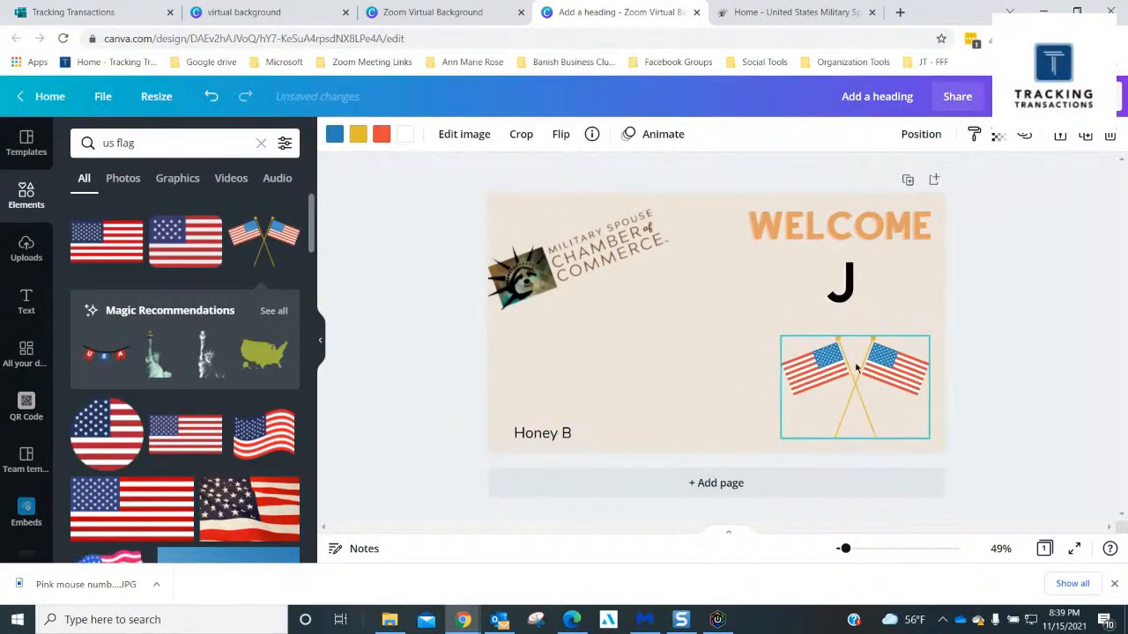
pyautogui.moveTo(781, 336); pyautogui.dragTo(913, 399)
pyautogui.click(1016, 328)
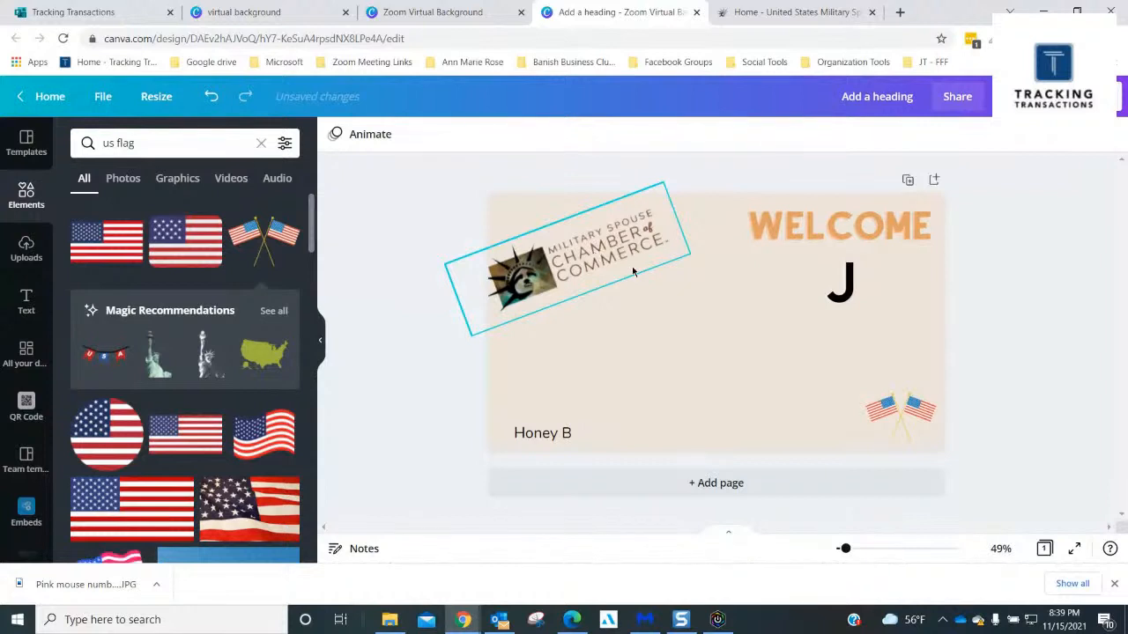
# - Nudge the Military Spouse Chamber of Commerce logo slightly to the right in small increments
pyautogui.click(663, 377)
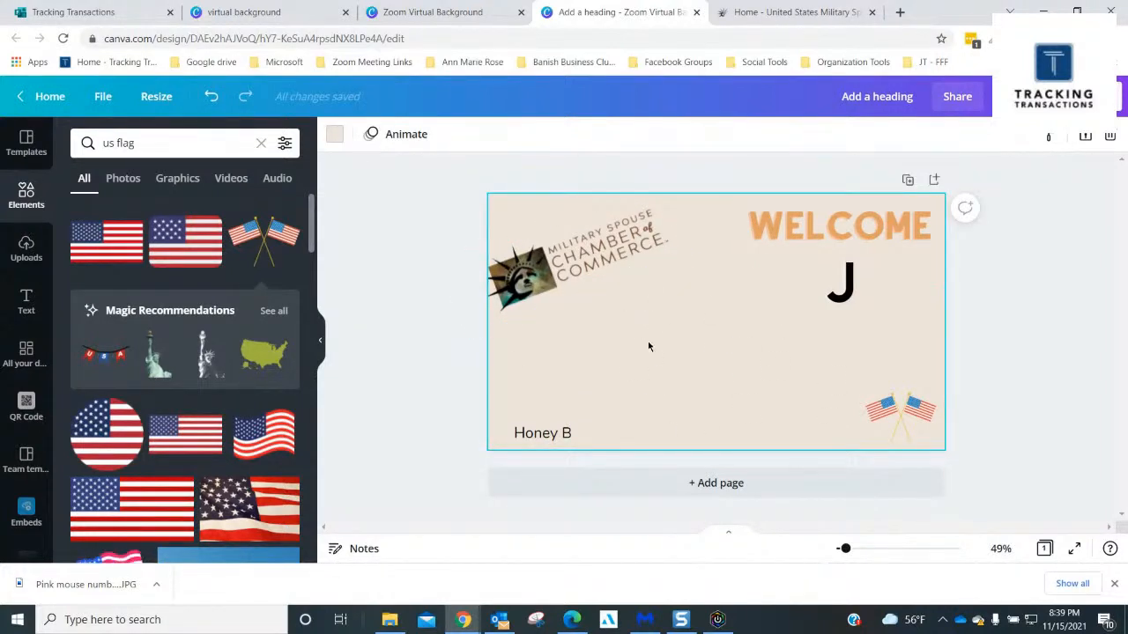
pyautogui.click(622, 262)
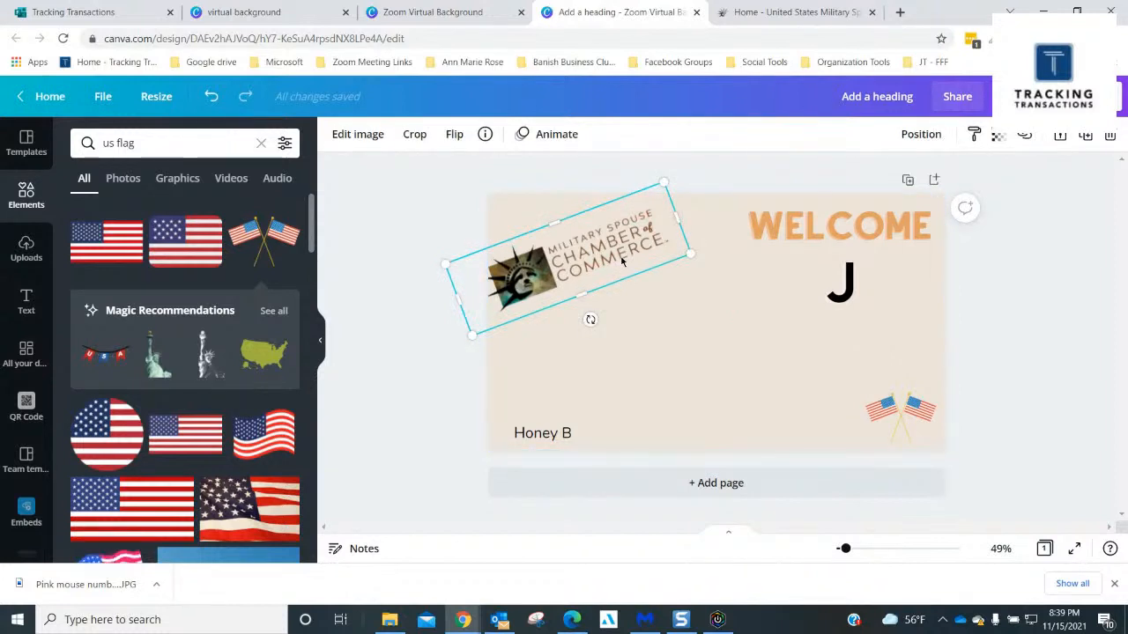
pyautogui.press('Right')
pyautogui.press('Right')
pyautogui.press('Right')
pyautogui.press('Right')
pyautogui.press('Right')
pyautogui.press('Right')
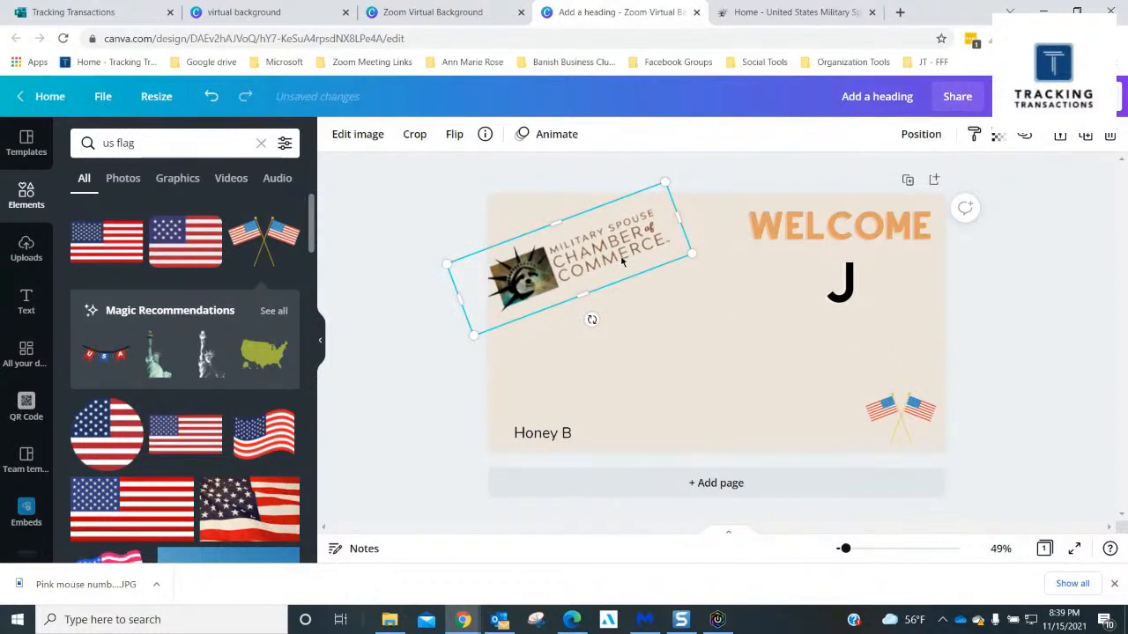
pyautogui.click(693, 386)
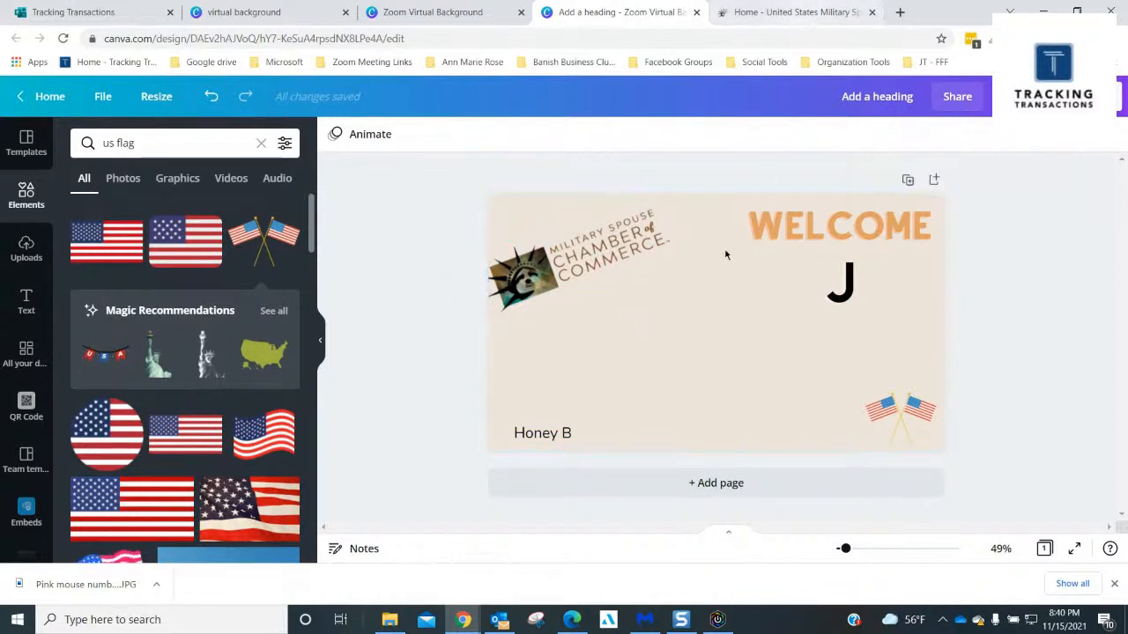
# - Look over the Military Spouse Chamber of Commerce home page in its open browser tab
pyautogui.click(701, 304)
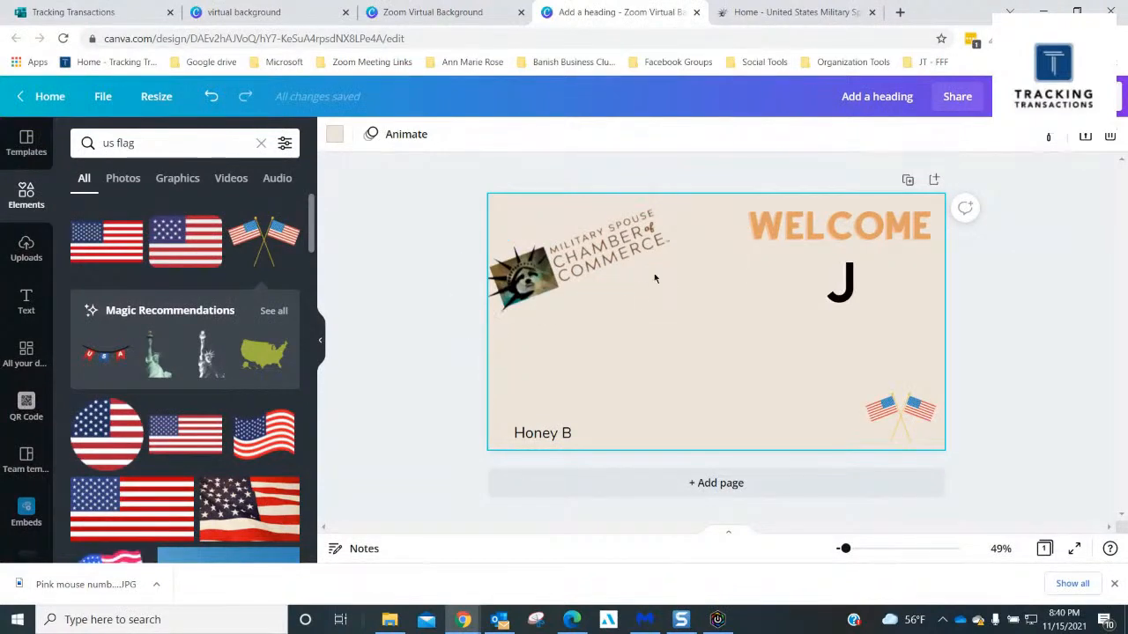
pyautogui.click(608, 255)
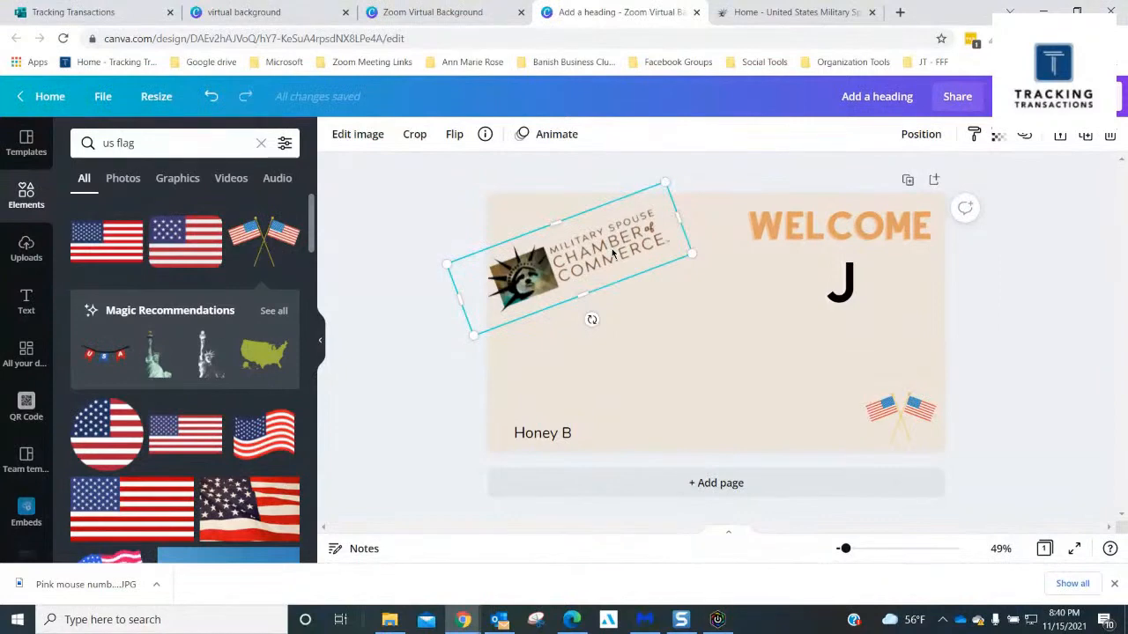
pyautogui.click(738, 14)
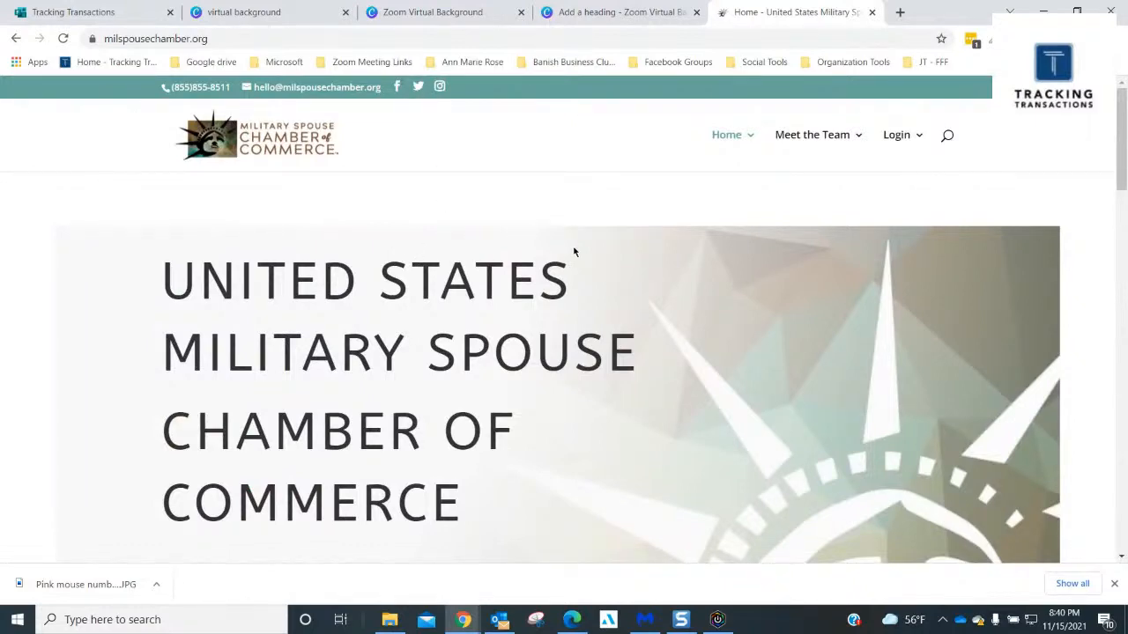
pyautogui.scroll(-6, 582, 183)
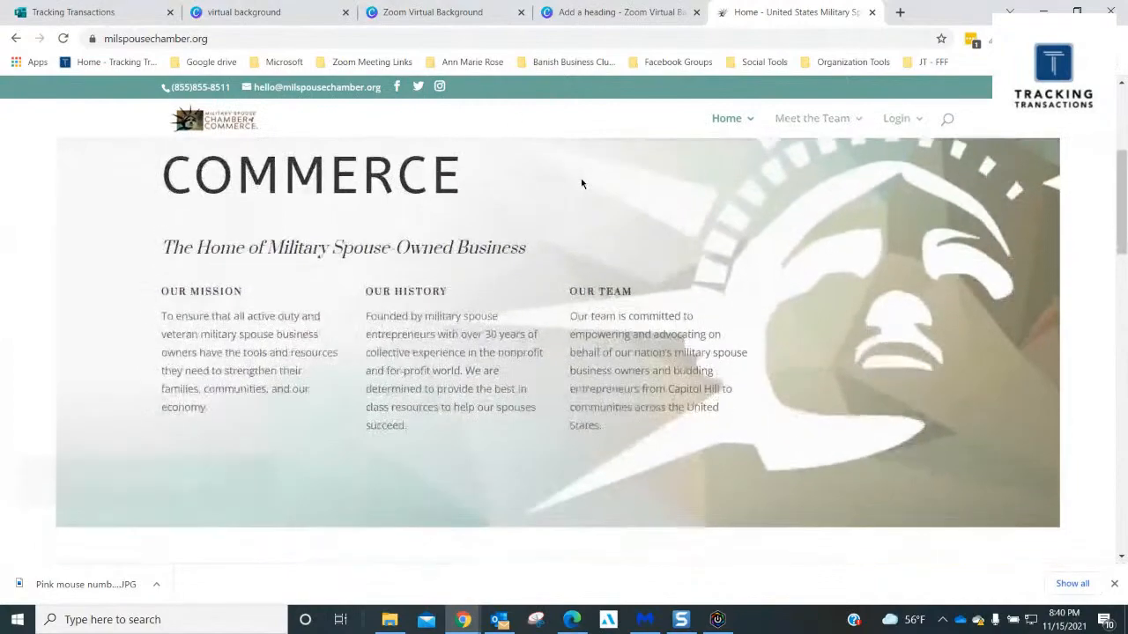
pyautogui.scroll(6, 582, 183)
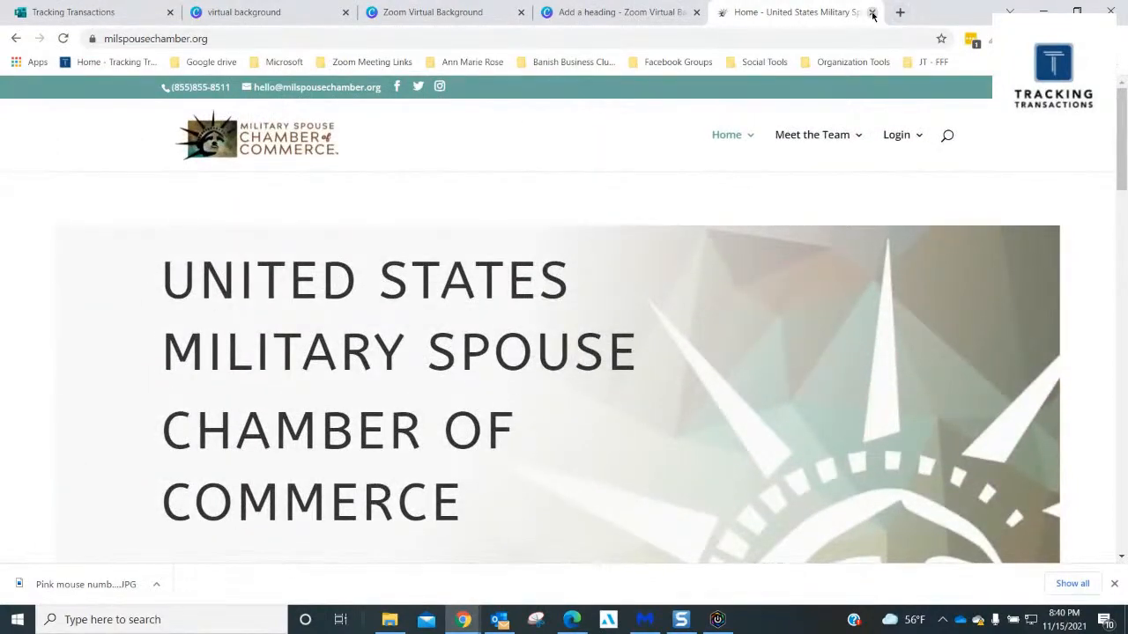
# - Close the Chamber of Commerce website and delete its logo from the Canva page
pyautogui.hotkey('ctrl', 'w')
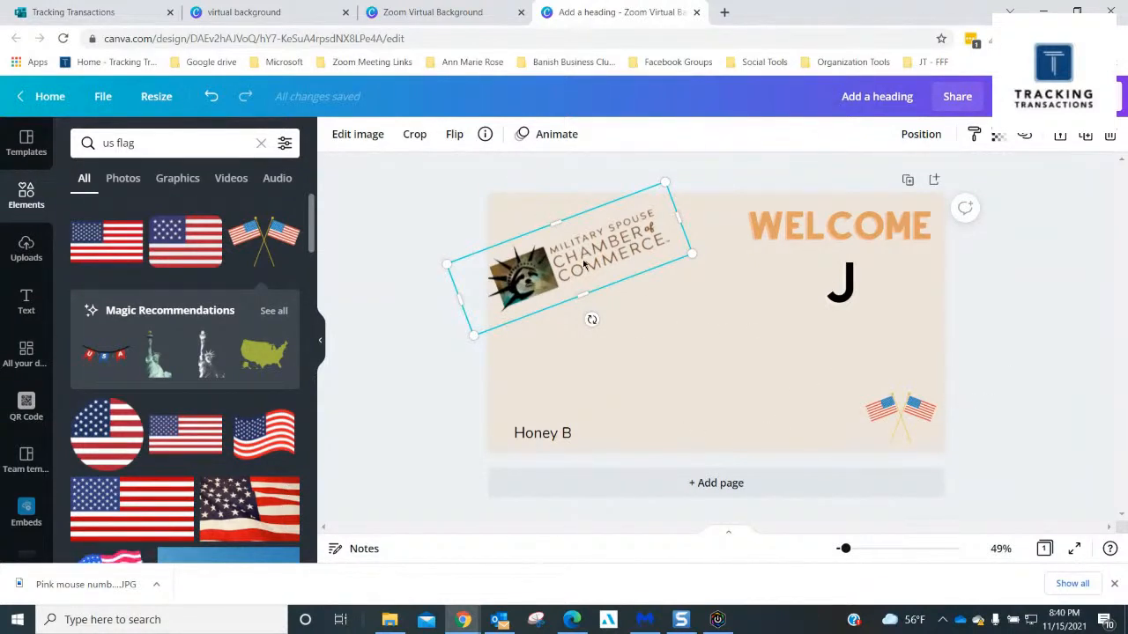
pyautogui.press('Delete')
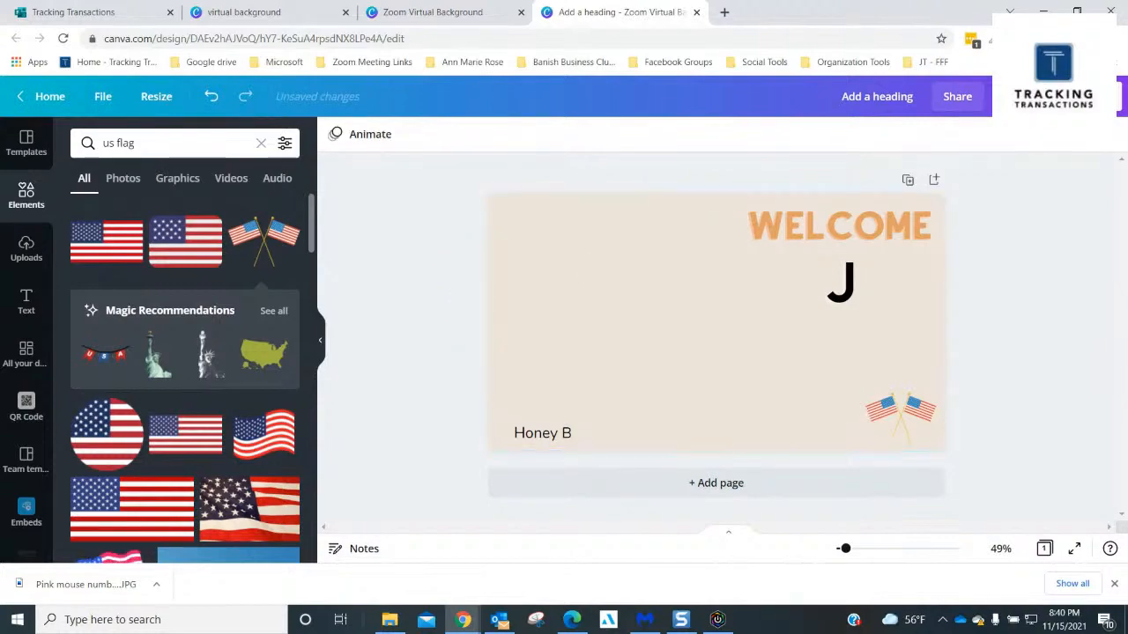